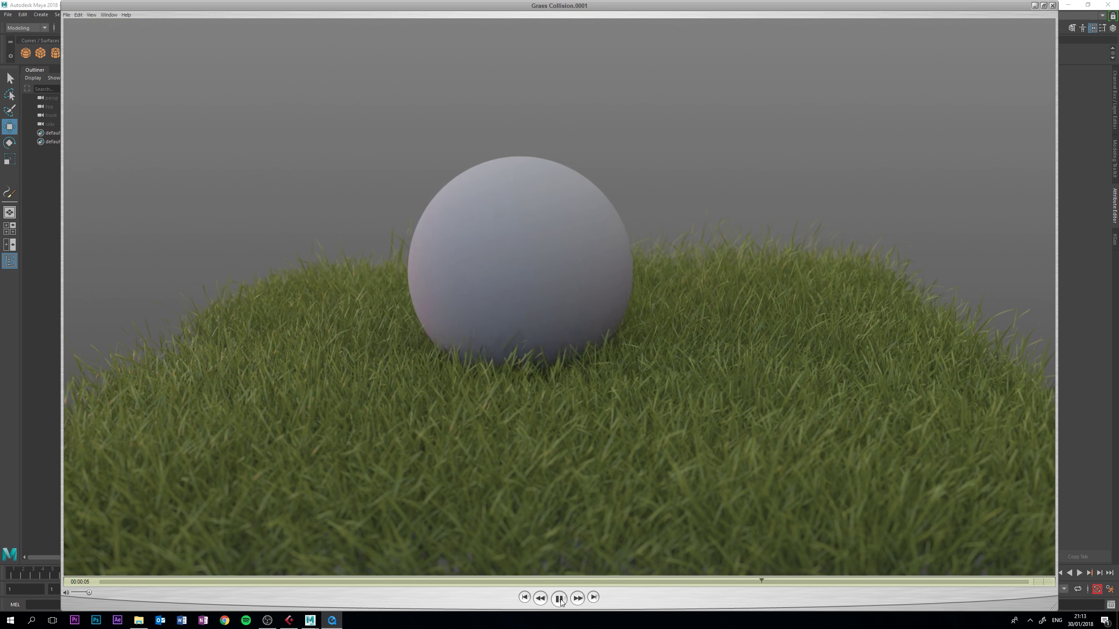
Step: Close the Grass Collision reference video and the file browser window, returning to the empty Maya scene
{"action": "left_click", "coordinate": [813, 298]}
{"action": "left_click", "coordinate": [1052, 5]}
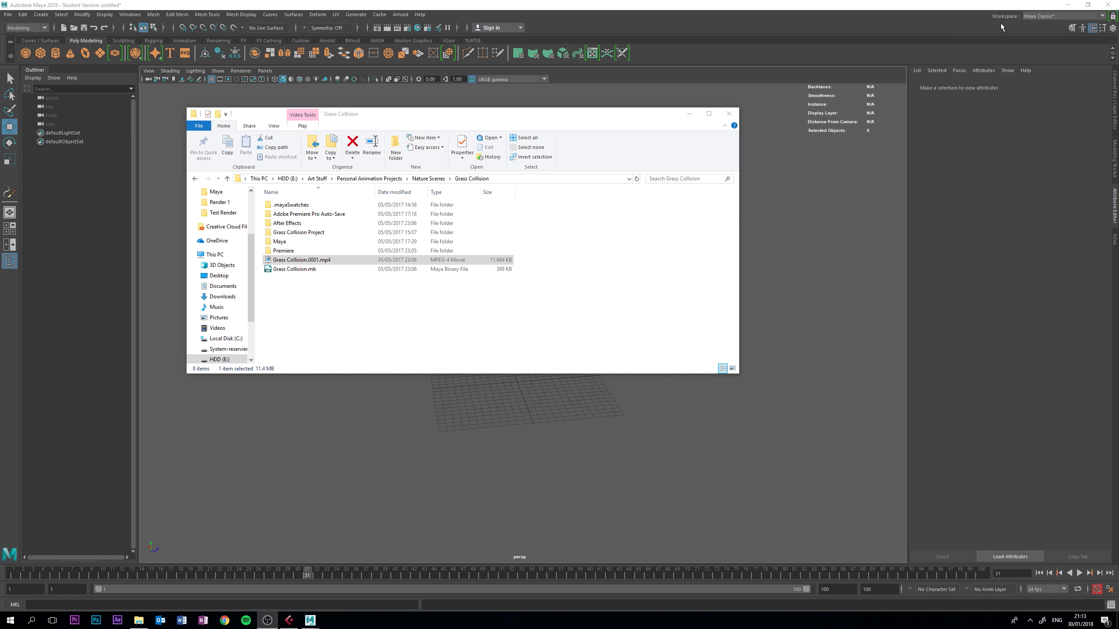
{"action": "left_click", "coordinate": [729, 113]}
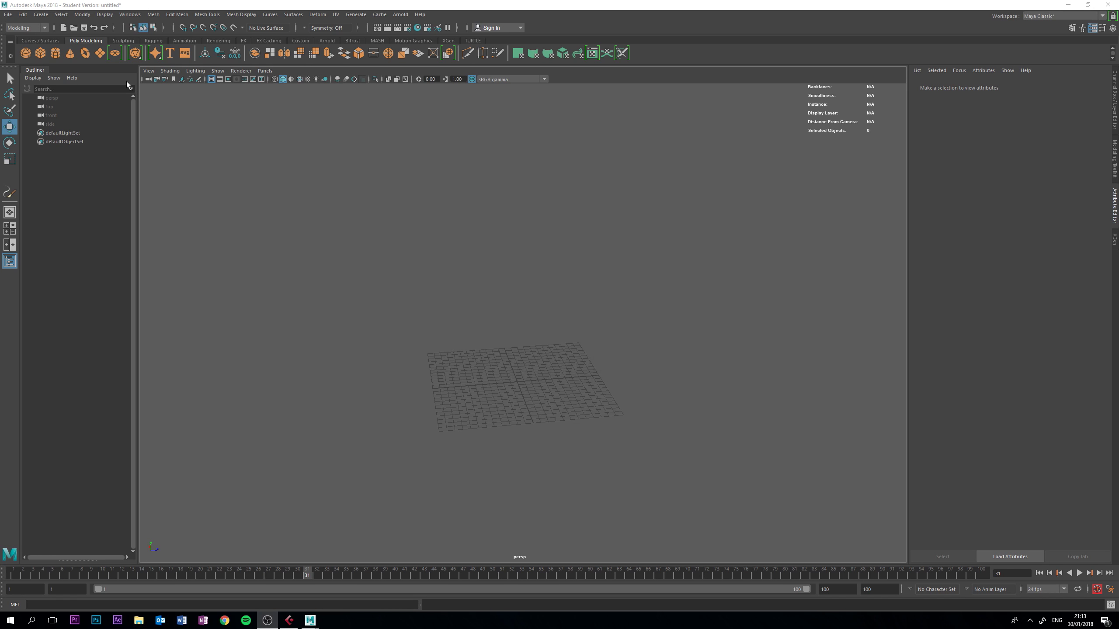
Step: Create a polygon plane at the origin and scale it up uniformly until it extends well beyond the grid
{"action": "left_click", "coordinate": [99, 53]}
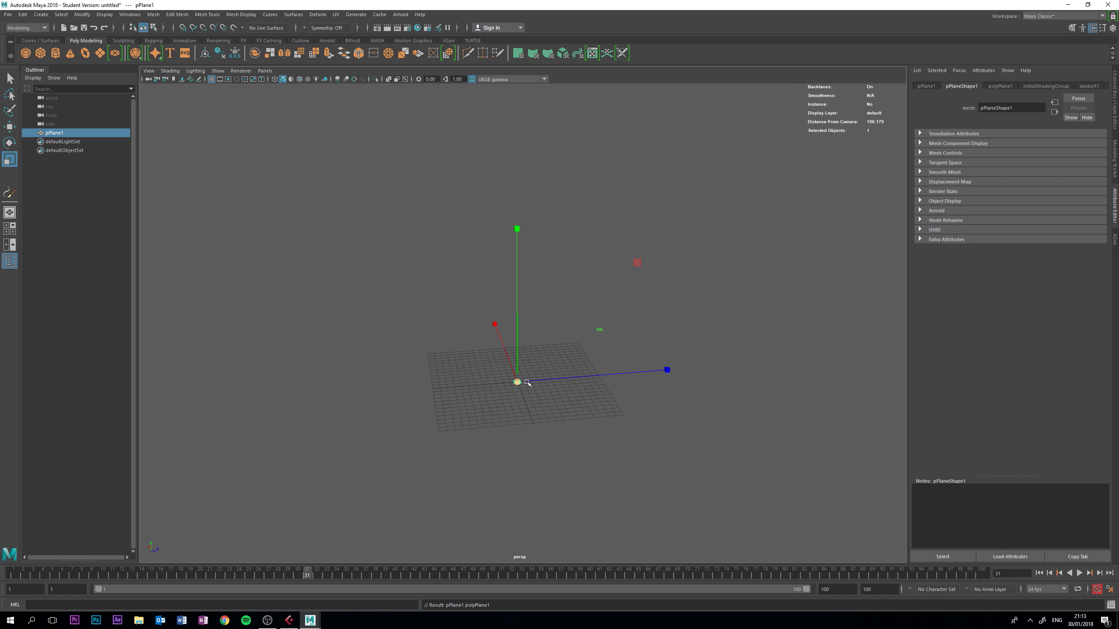
{"action": "left_click_drag", "start_coordinate": [527, 383], "coordinate": [875, 207]}
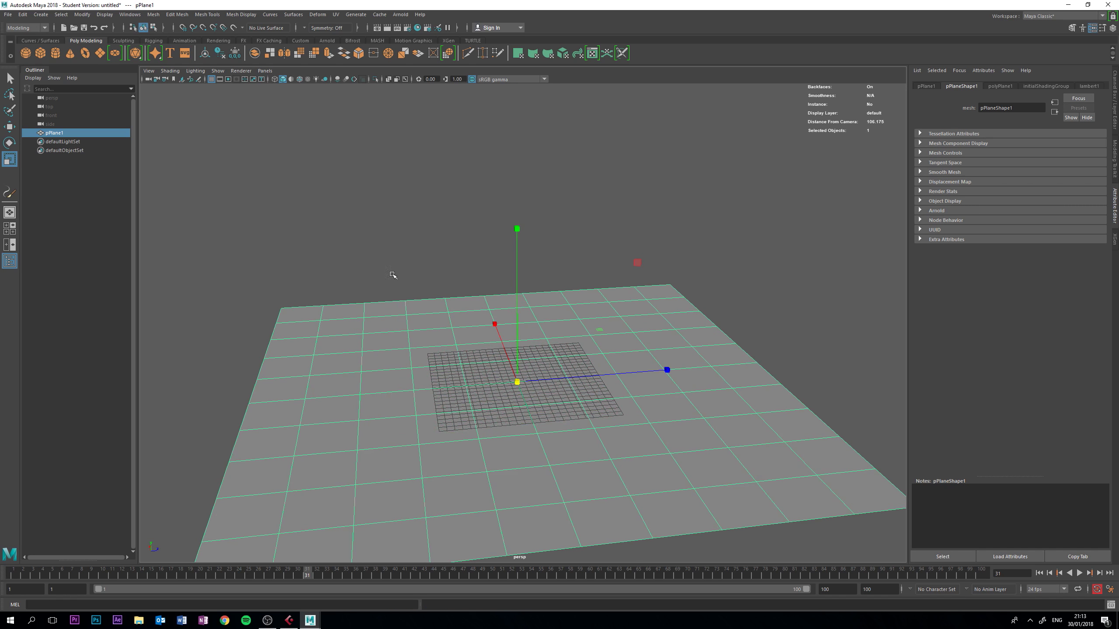
Step: Make the ground plane paintable for Paint Effects
{"action": "middle_click_drag", "start_coordinate": [393, 275], "coordinate": [381, 203], "text": "alt"}
{"action": "left_click", "coordinate": [362, 14]}
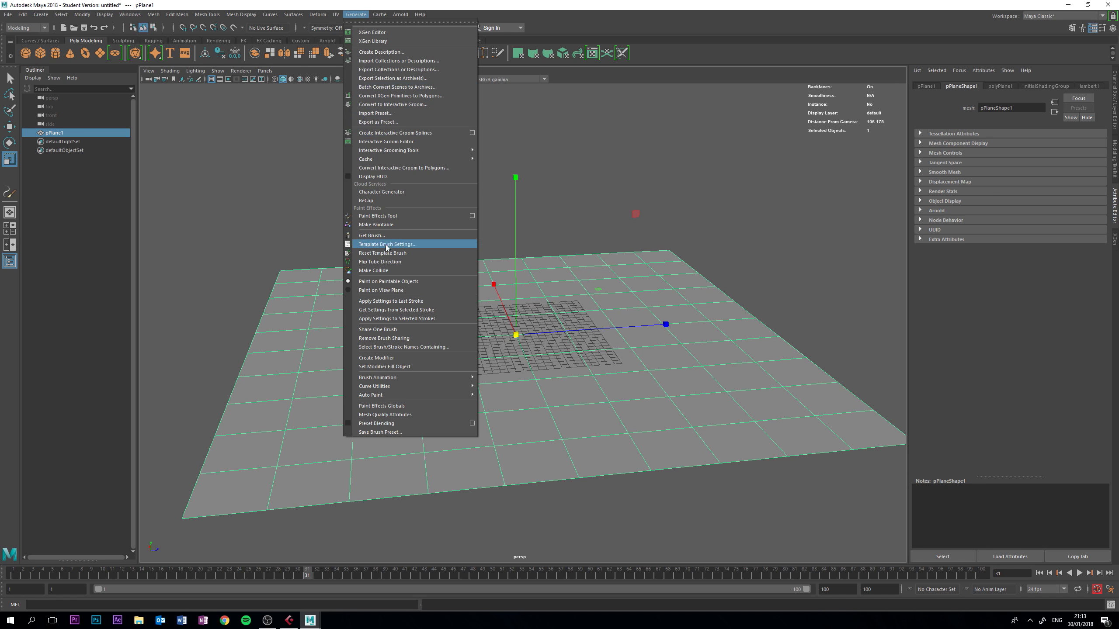
{"action": "left_click", "coordinate": [375, 224]}
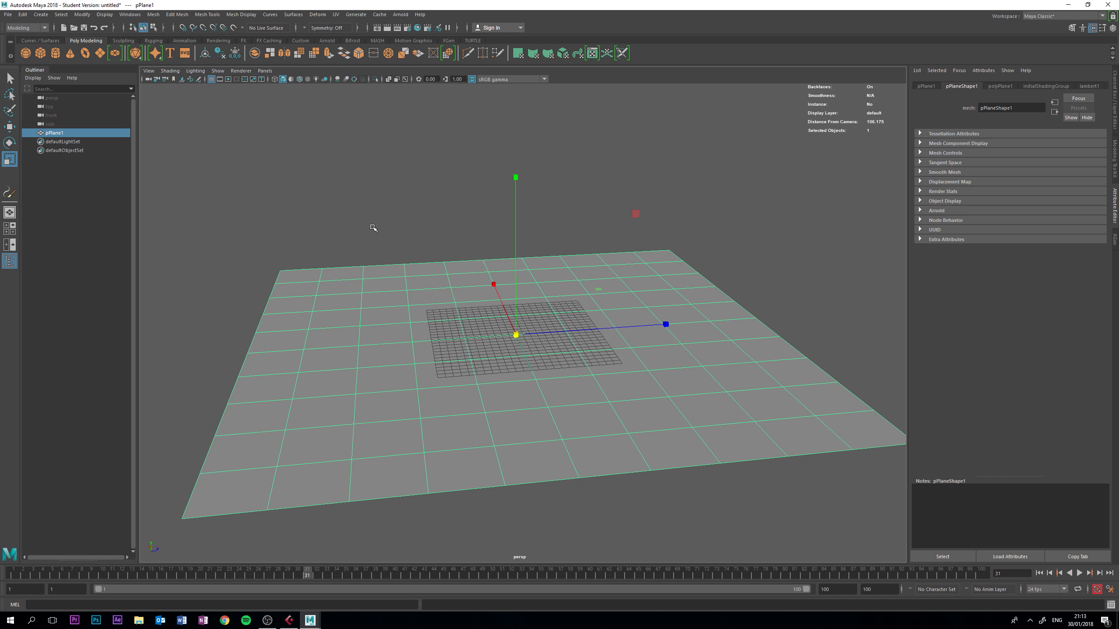
Step: Load the grassClump.mel brush from the Paint Effects Grasses examples and close the Content Browser
{"action": "left_click", "coordinate": [357, 14]}
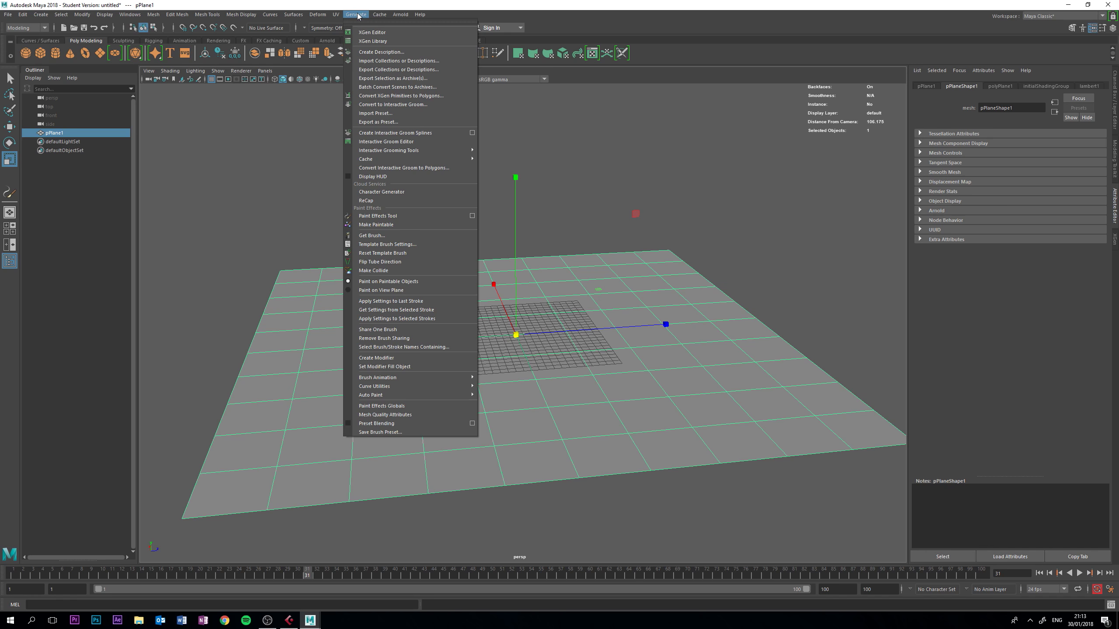
{"action": "left_click", "coordinate": [386, 236]}
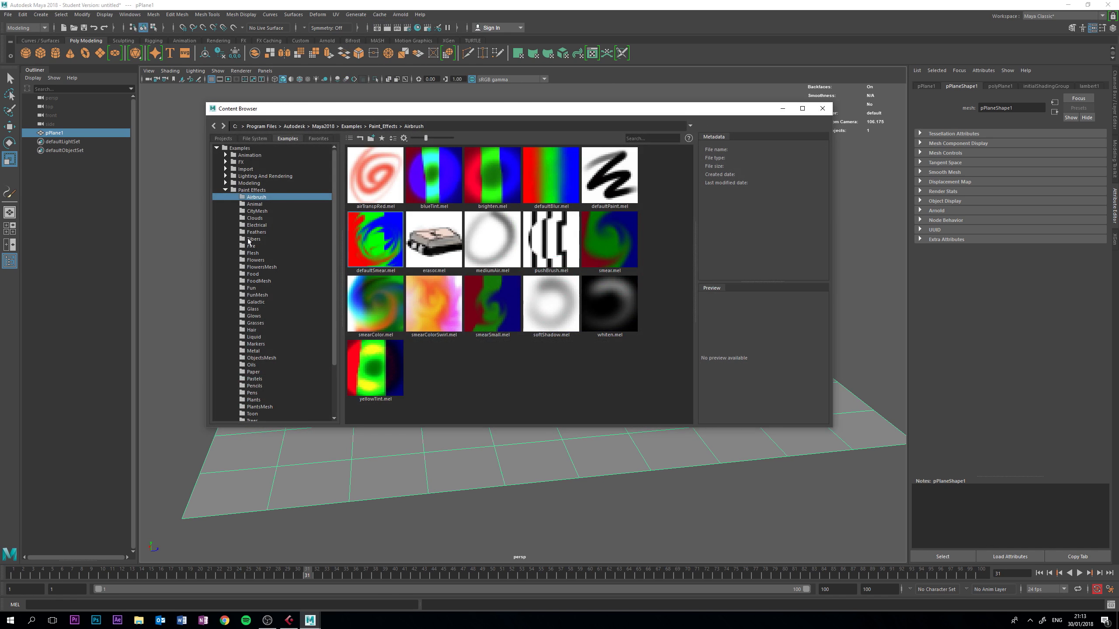
{"action": "left_click", "coordinate": [256, 323]}
{"action": "left_click", "coordinate": [375, 304]}
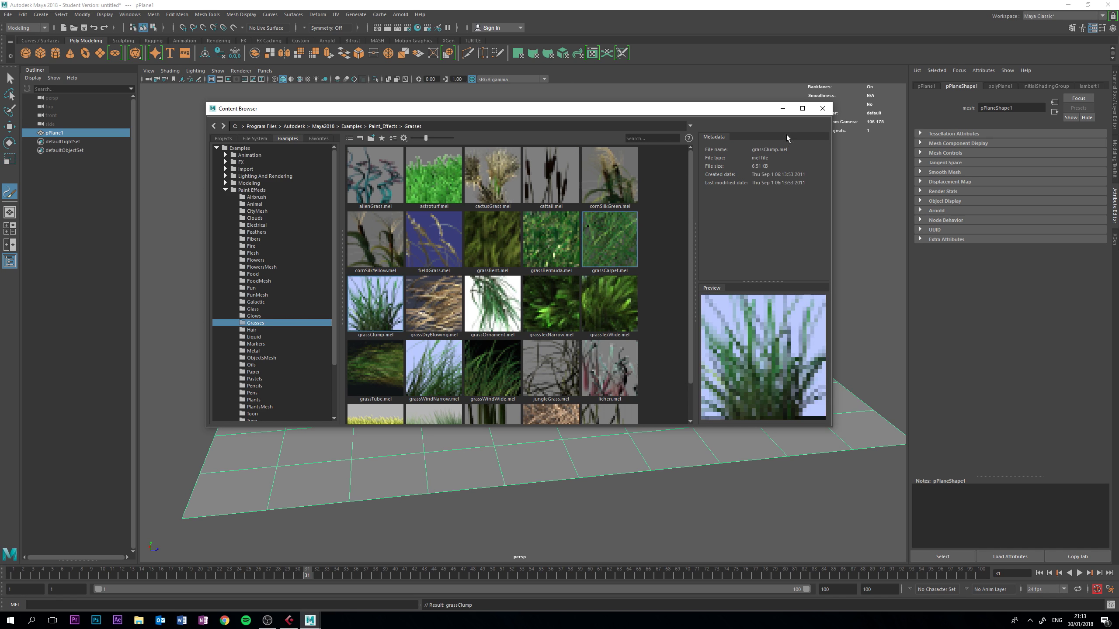
{"action": "left_click", "coordinate": [822, 109]}
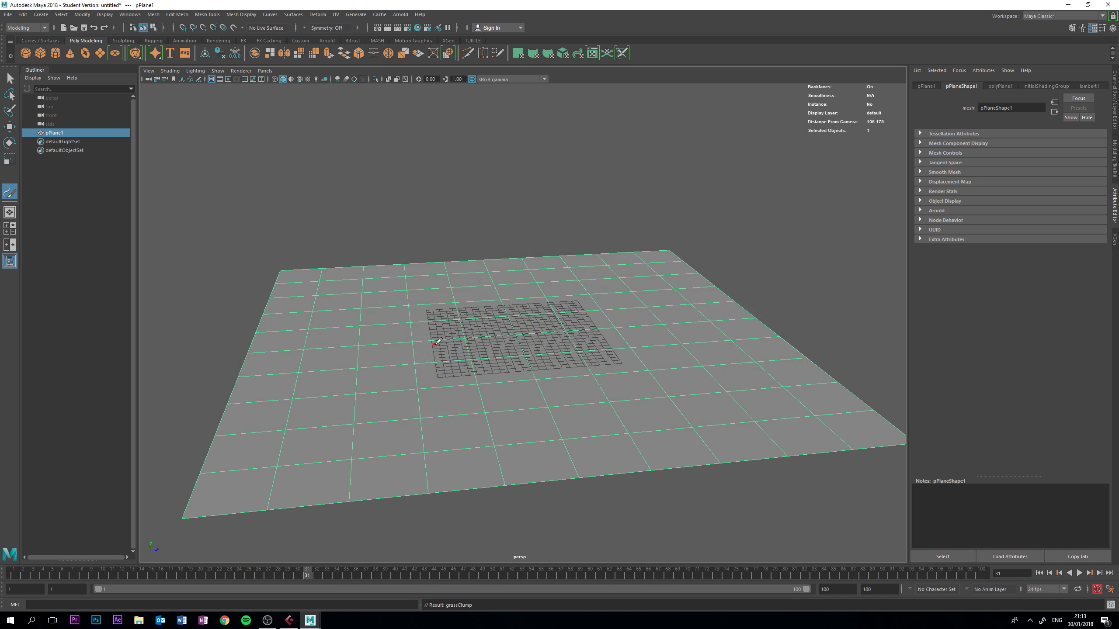
Step: Adjust the brush size, cover the plane with painted grass clumps, select the resulting stroke and leave the painting tool
{"action": "key", "text": "b"}
{"action": "mouse_move", "coordinate": [442, 353]}
{"action": "left_mouse_down"}
{"action": "mouse_move", "coordinate": [473, 340]}
{"action": "mouse_move", "coordinate": [396, 311]}
{"action": "mouse_move", "coordinate": [268, 366]}
{"action": "mouse_move", "coordinate": [184, 480]}
{"action": "mouse_move", "coordinate": [458, 482]}
{"action": "mouse_move", "coordinate": [815, 388]}
{"action": "mouse_move", "coordinate": [748, 308]}
{"action": "mouse_move", "coordinate": [551, 282]}
{"action": "mouse_move", "coordinate": [418, 398]}
{"action": "mouse_move", "coordinate": [242, 335]}
{"action": "mouse_move", "coordinate": [670, 247]}
{"action": "mouse_move", "coordinate": [286, 273]}
{"action": "left_mouse_up"}
{"action": "mouse_move", "coordinate": [384, 302]}
{"action": "left_mouse_down"}
{"action": "mouse_move", "coordinate": [638, 282]}
{"action": "mouse_move", "coordinate": [461, 496]}
{"action": "mouse_move", "coordinate": [485, 384]}
{"action": "mouse_move", "coordinate": [538, 263]}
{"action": "left_mouse_up"}
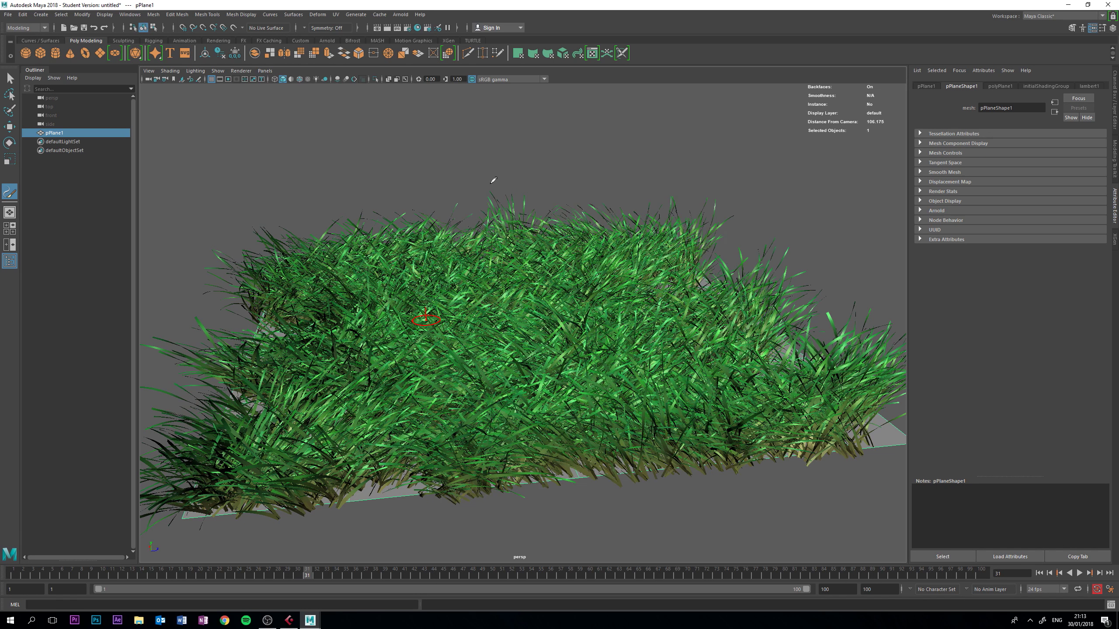
{"action": "left_click", "coordinate": [59, 142]}
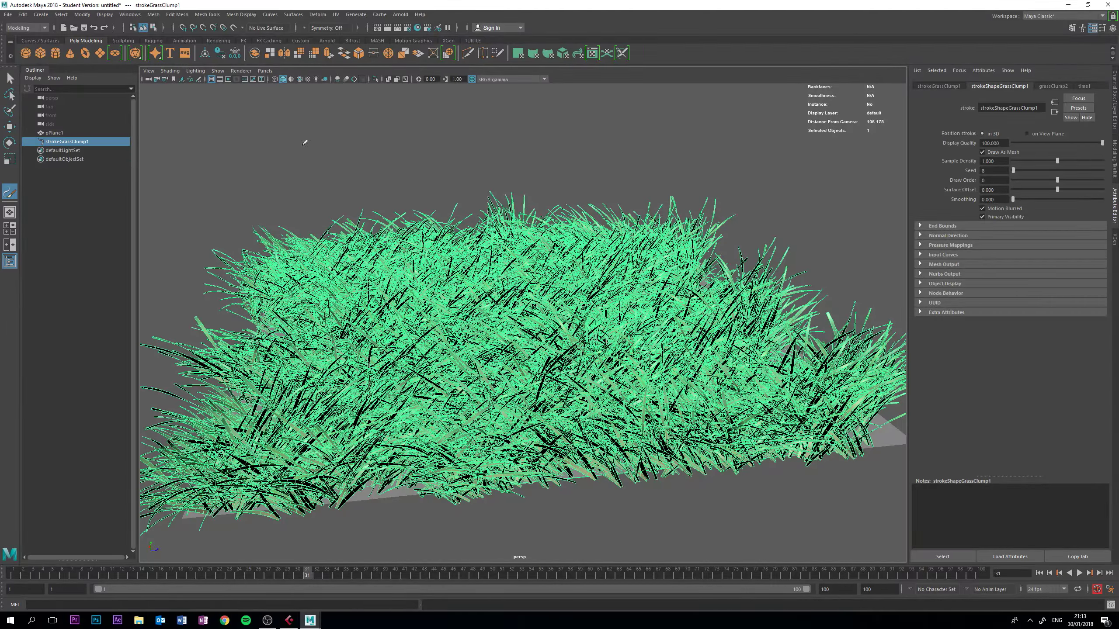
{"action": "left_click_drag", "start_coordinate": [384, 139], "coordinate": [462, 224], "text": "alt"}
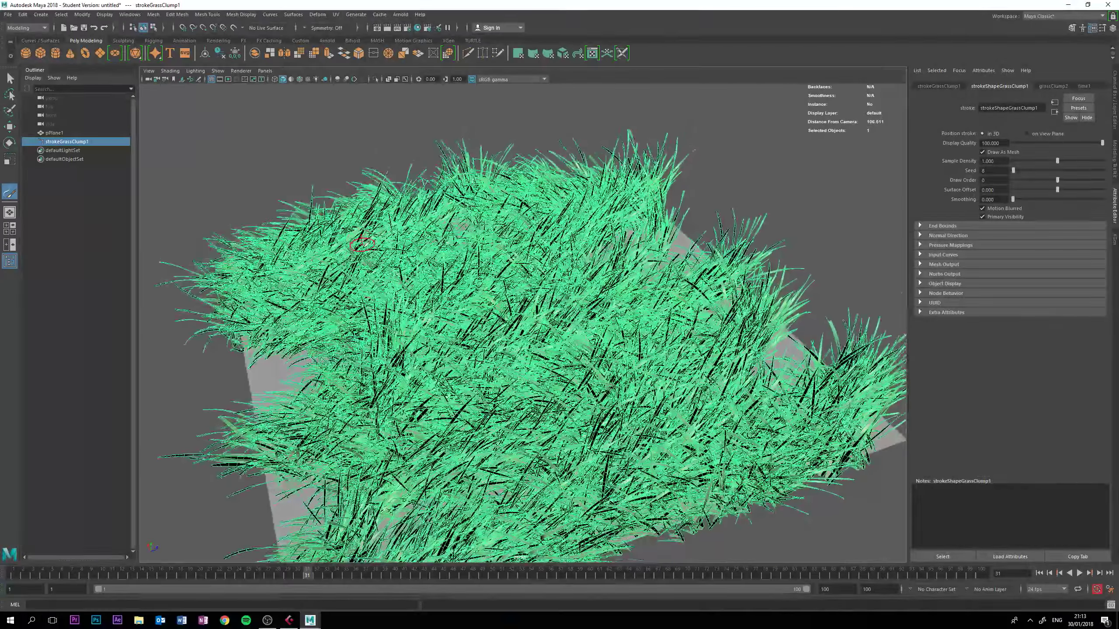
{"action": "scroll", "coordinate": [362, 243], "scroll_direction": "down", "scroll_amount": 3}
{"action": "middle_click_drag", "start_coordinate": [362, 243], "coordinate": [403, 217], "text": "alt"}
{"action": "left_click_drag", "start_coordinate": [403, 217], "coordinate": [440, 171], "text": "alt"}
{"action": "key", "text": "q"}
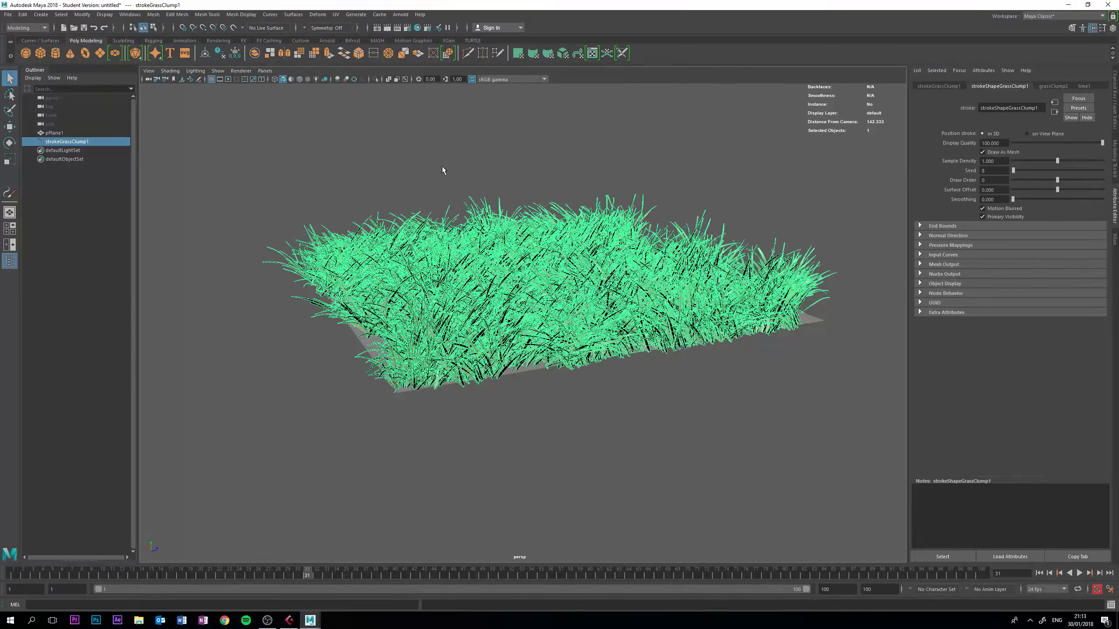
Step: Create a polygon sphere and scale it up uniformly into a large ball that stands out of the grass
{"action": "left_click", "coordinate": [25, 52]}
{"action": "key", "text": "r"}
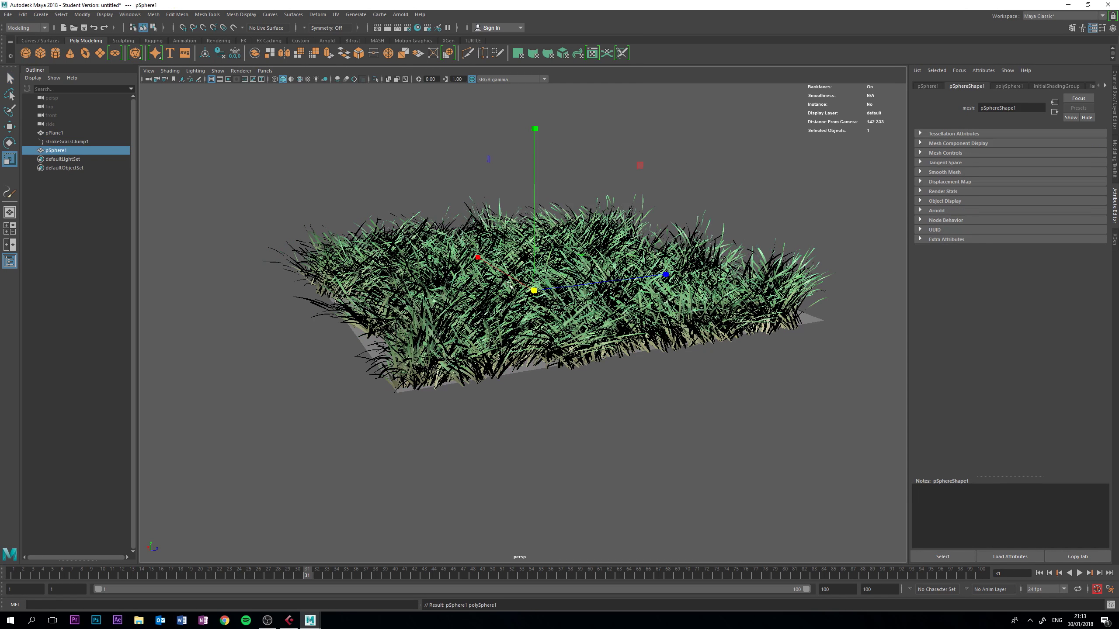
{"action": "left_click_drag", "start_coordinate": [534, 288], "coordinate": [540, 180]}
Step: Raise the sphere above the ground plane and move it along Z to one end of the grass patch
{"action": "key", "text": "w"}
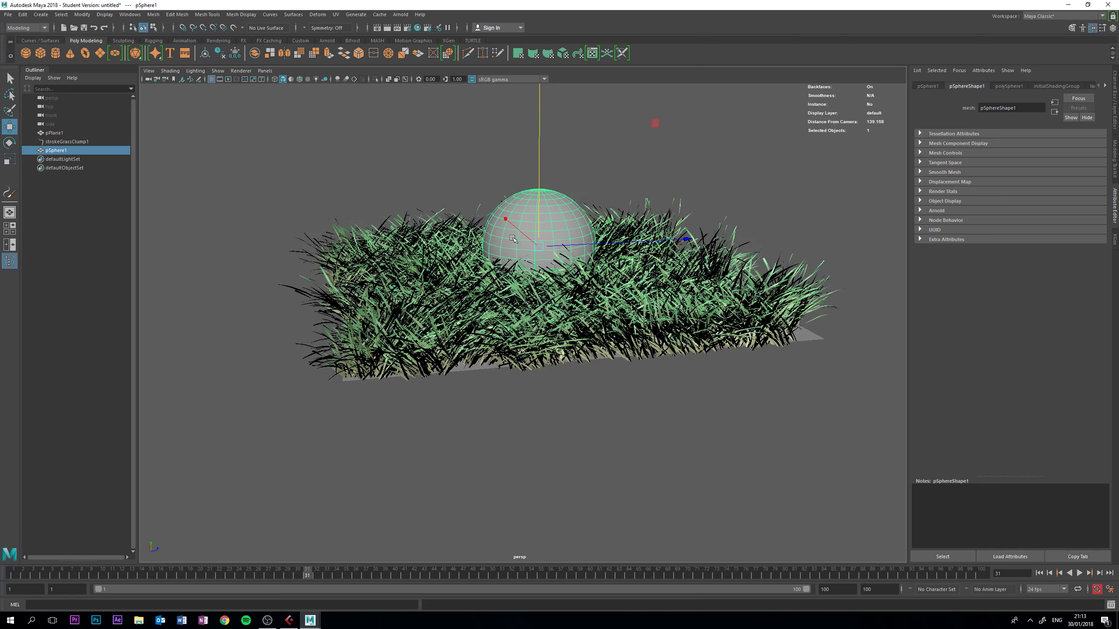
{"action": "left_click_drag", "start_coordinate": [524, 269], "coordinate": [536, 229], "text": "alt"}
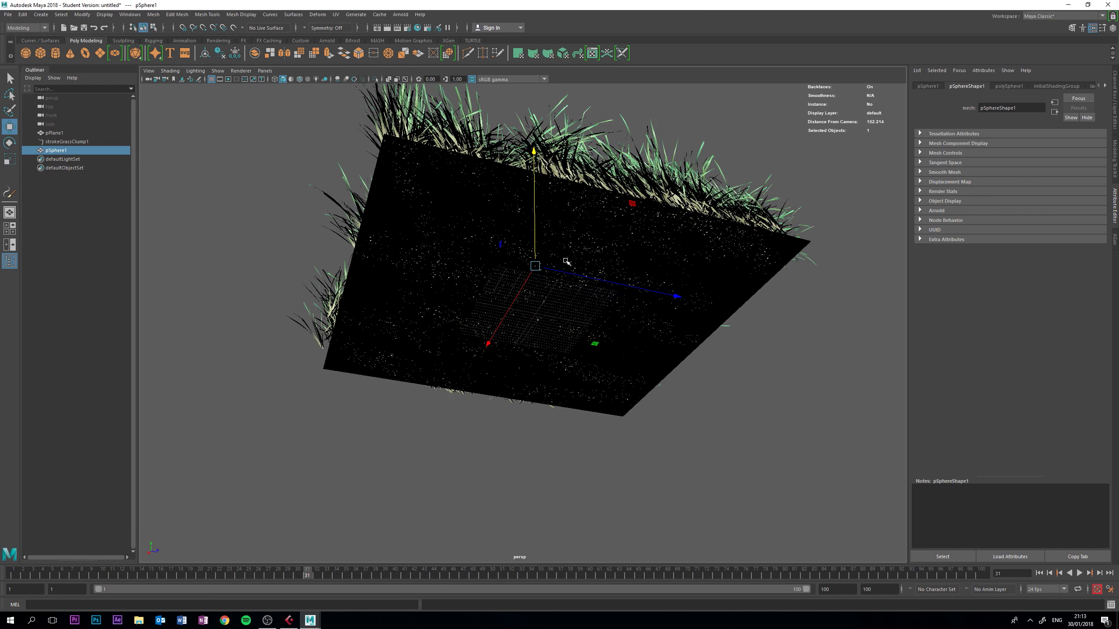
{"action": "left_click_drag", "start_coordinate": [559, 275], "coordinate": [480, 268]}
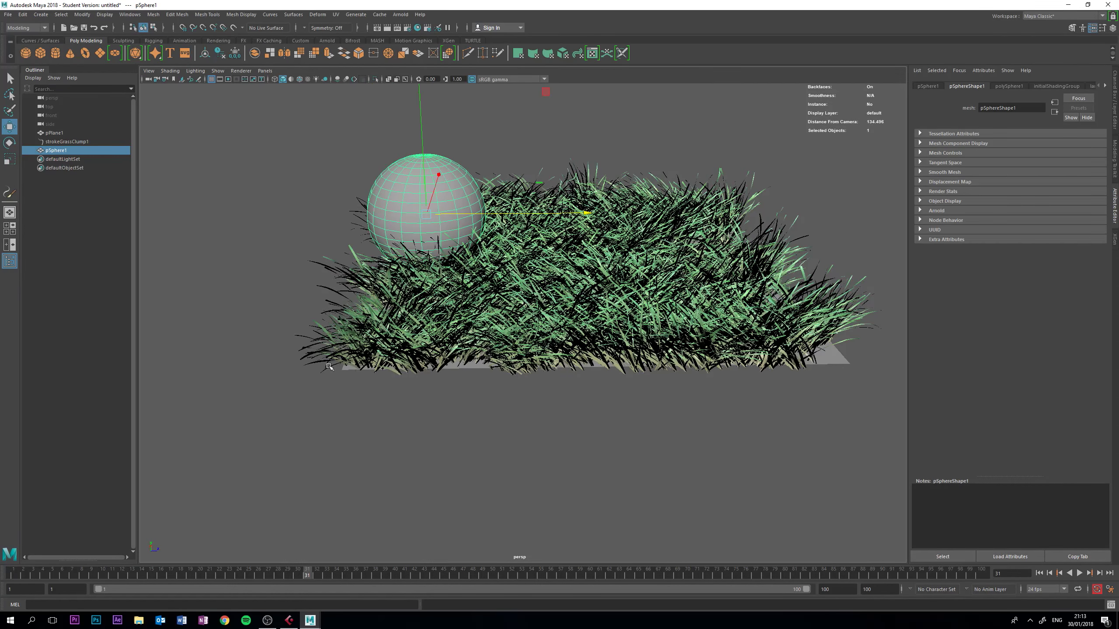
Step: Animate the sphere with a key at frame 1 and its position moved along Z to the opposite grass end at frame 100
{"action": "key", "text": "alt+shift+v"}
{"action": "left_click", "coordinate": [985, 573]}
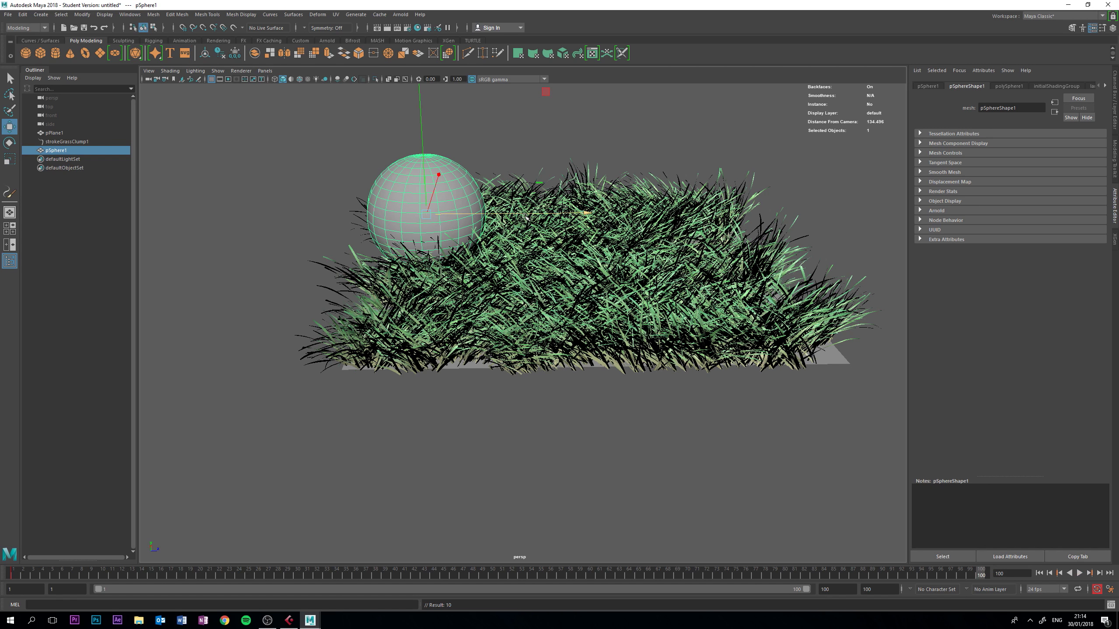
{"action": "left_click_drag", "start_coordinate": [526, 217], "coordinate": [806, 233]}
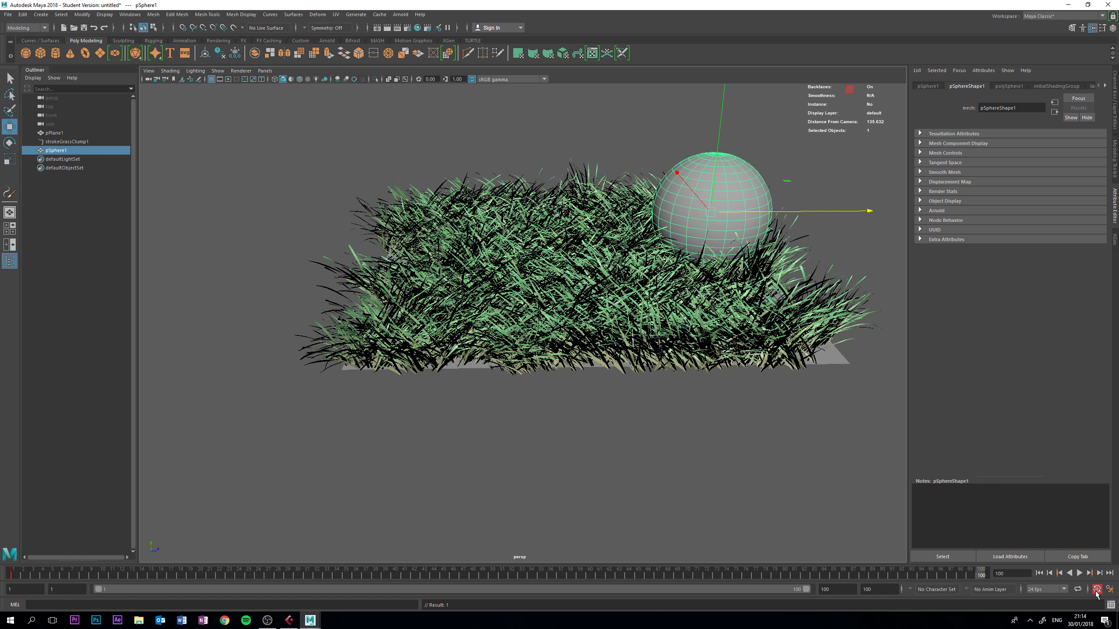
{"action": "left_click_drag", "start_coordinate": [678, 380], "coordinate": [417, 302], "text": "alt"}
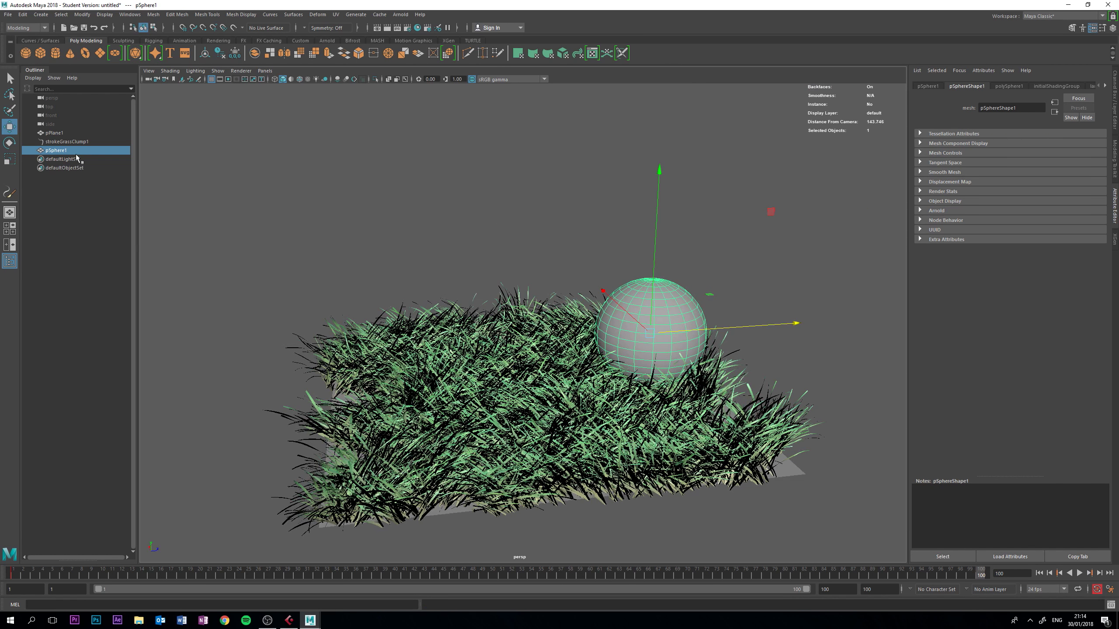
Step: Select the grass stroke together with the sphere and apply Make Collide
{"action": "left_click", "coordinate": [62, 141], "text": "ctrl"}
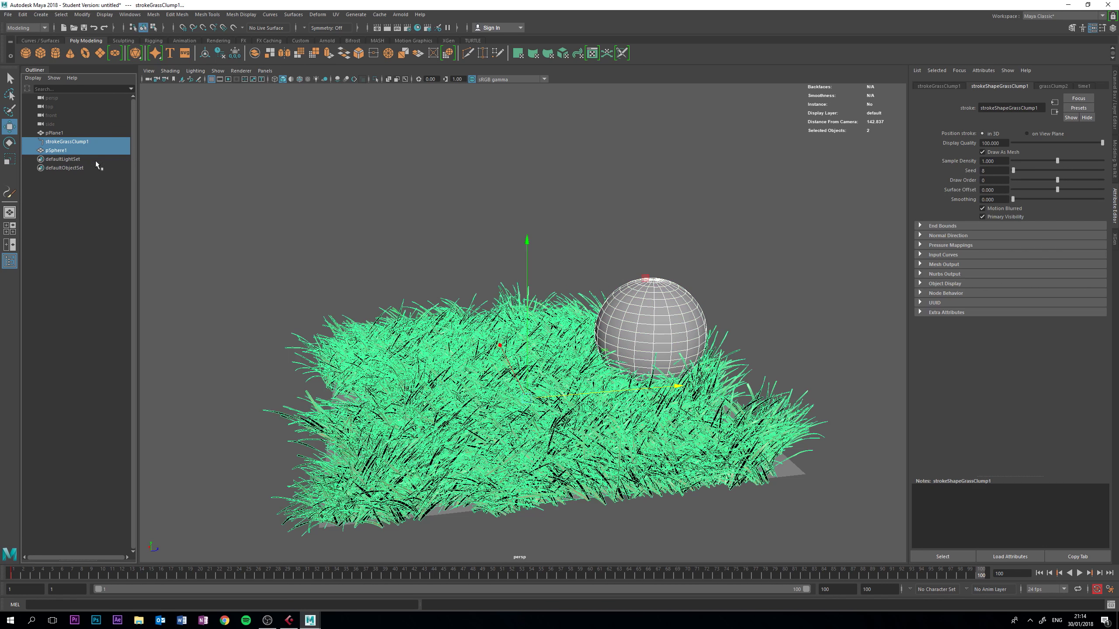
{"action": "left_click", "coordinate": [354, 15]}
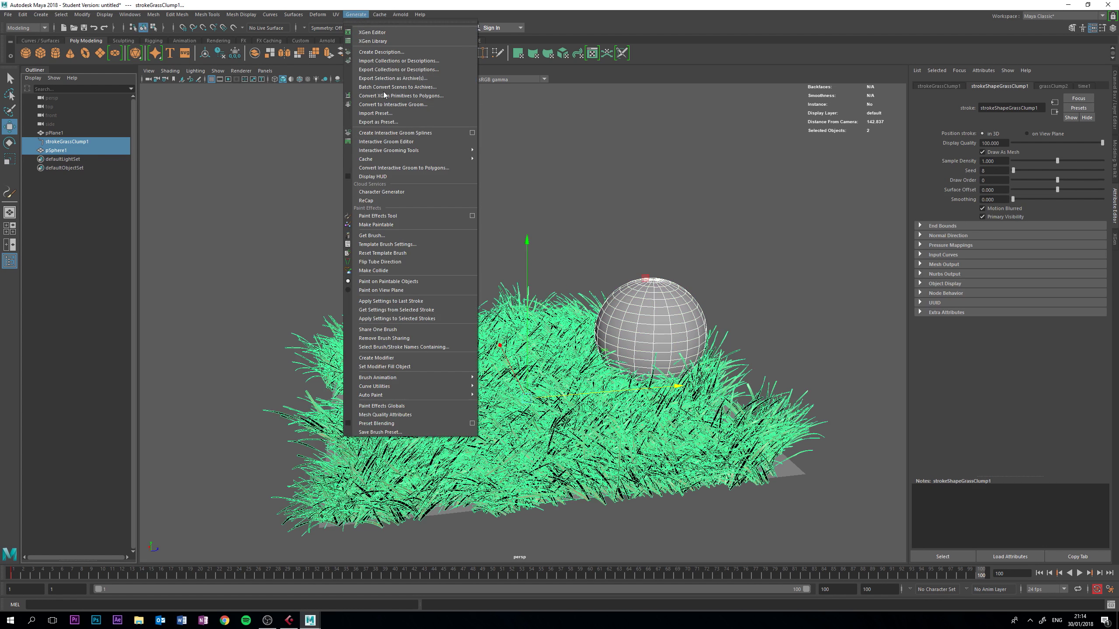
{"action": "left_click", "coordinate": [373, 270]}
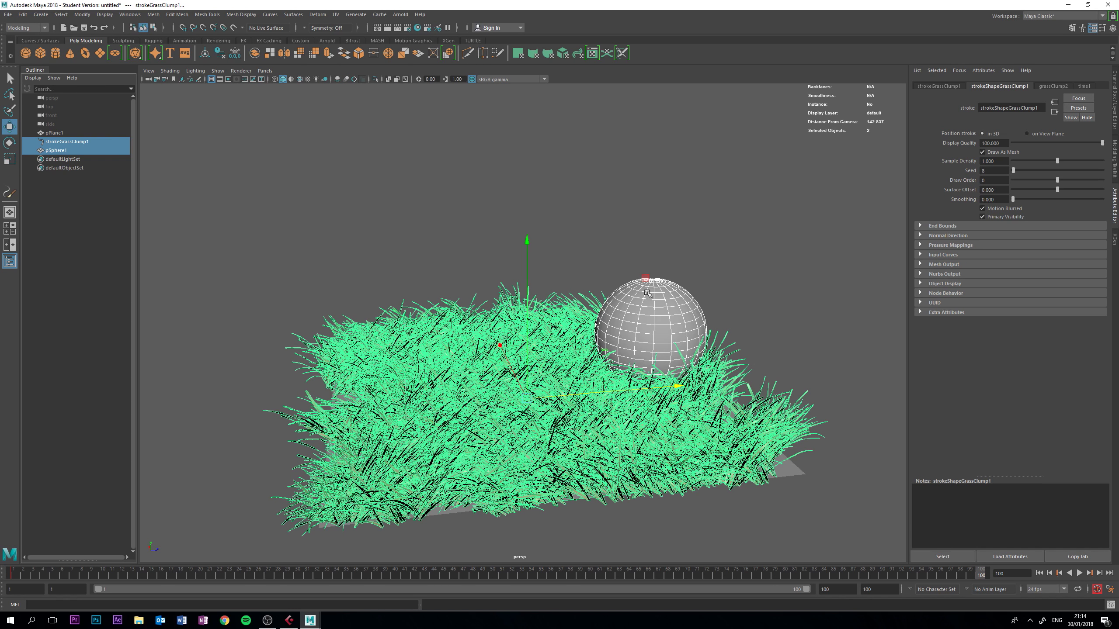
Step: Scrub the animation to frame 45 and examine up close how the grass reacts around the sphere
{"action": "left_click_drag", "start_coordinate": [647, 293], "coordinate": [649, 260], "text": "alt"}
{"action": "scroll", "coordinate": [652, 251], "scroll_direction": "up", "scroll_amount": 3}
{"action": "left_click_drag", "start_coordinate": [660, 198], "coordinate": [662, 230], "text": "alt"}
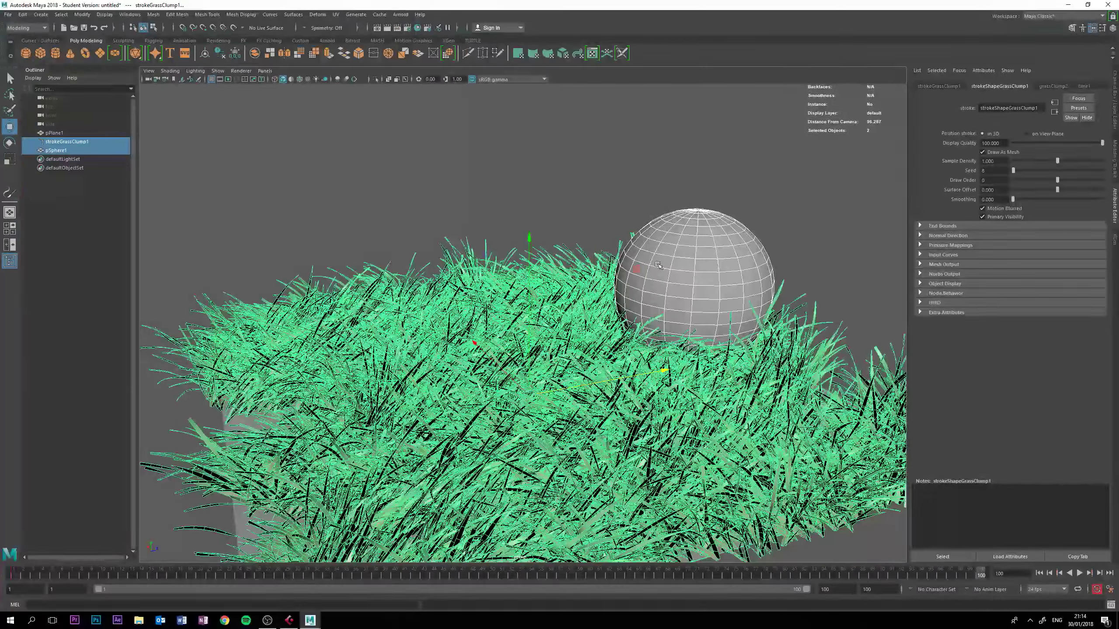
{"action": "left_click_drag", "start_coordinate": [562, 314], "coordinate": [541, 314], "text": "alt"}
{"action": "middle_click_drag", "start_coordinate": [540, 315], "coordinate": [540, 270], "text": "alt"}
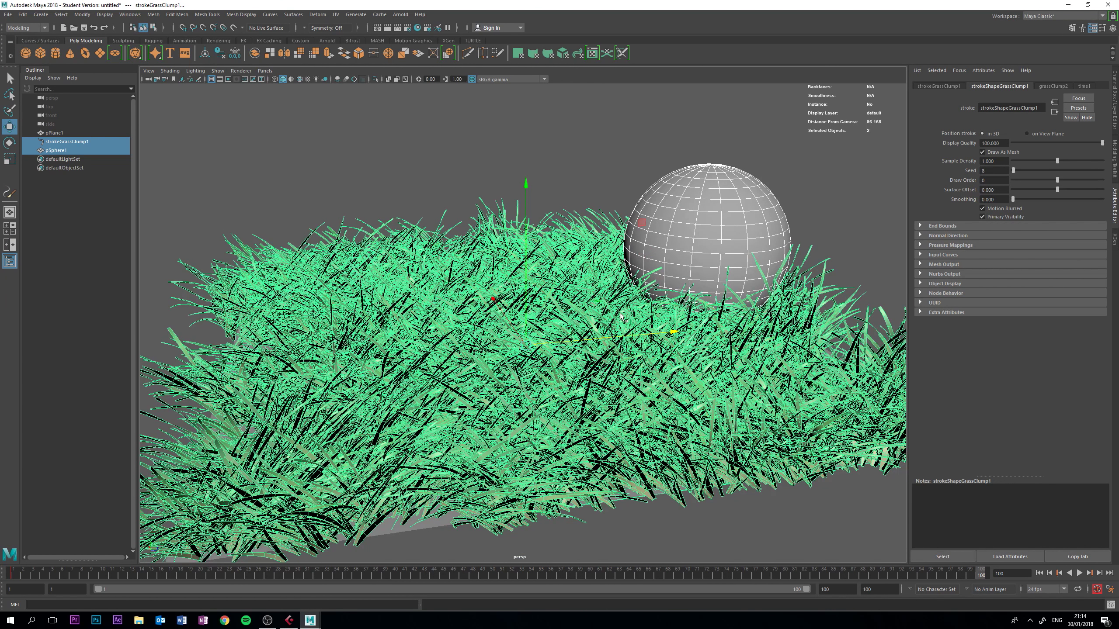
{"action": "left_click_drag", "start_coordinate": [492, 289], "coordinate": [476, 288], "text": "alt"}
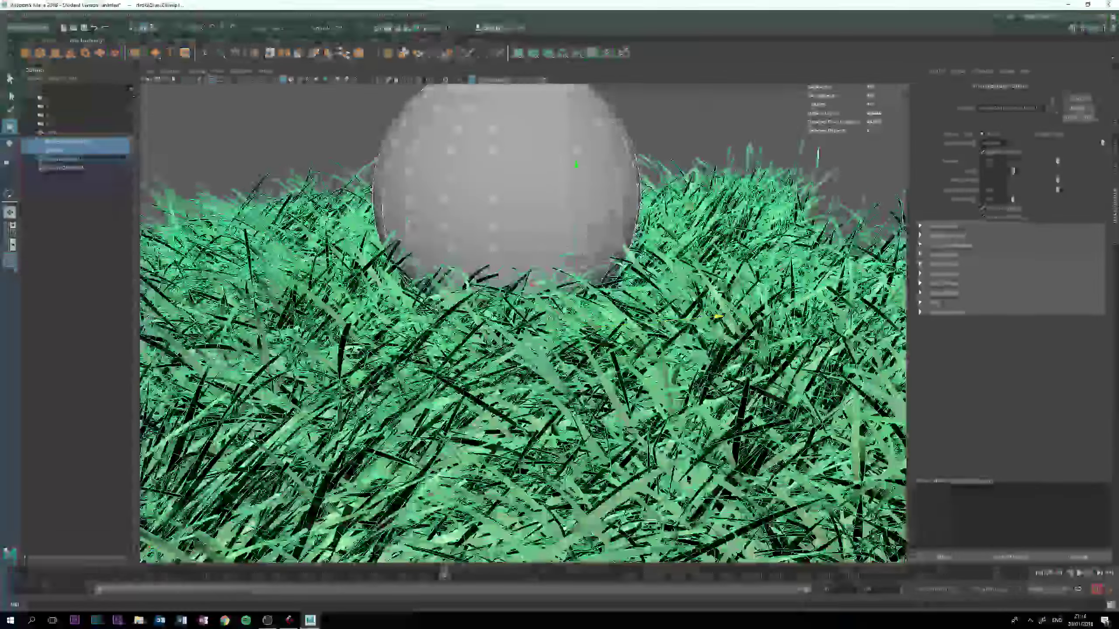
{"action": "scroll", "coordinate": [637, 250], "scroll_direction": "up", "scroll_amount": 3}
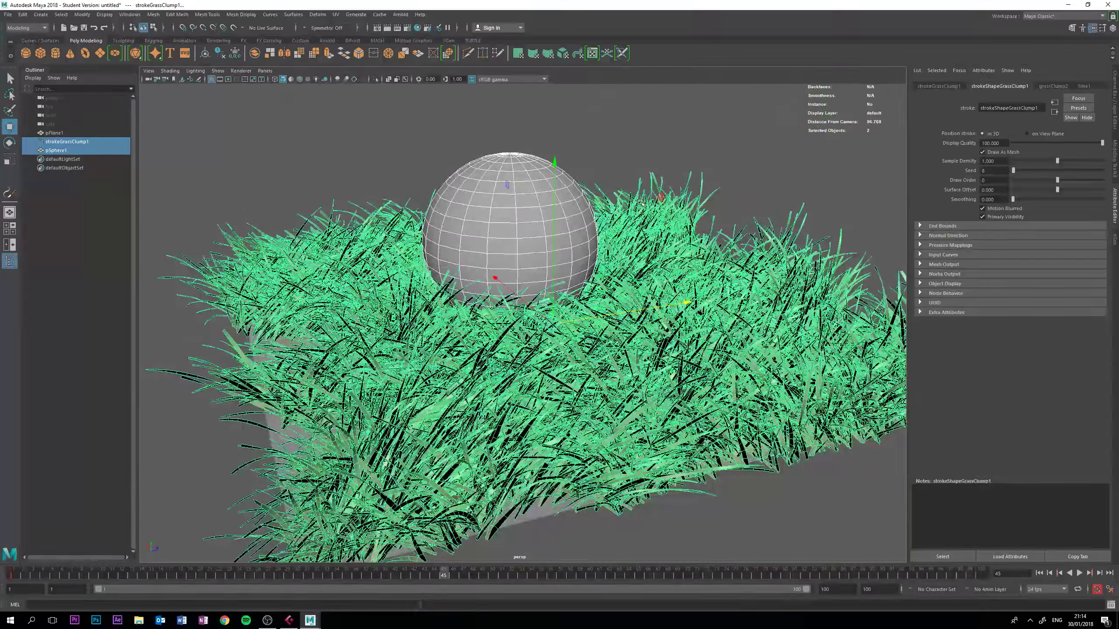
{"action": "left_click_drag", "start_coordinate": [484, 286], "coordinate": [440, 286], "text": "alt"}
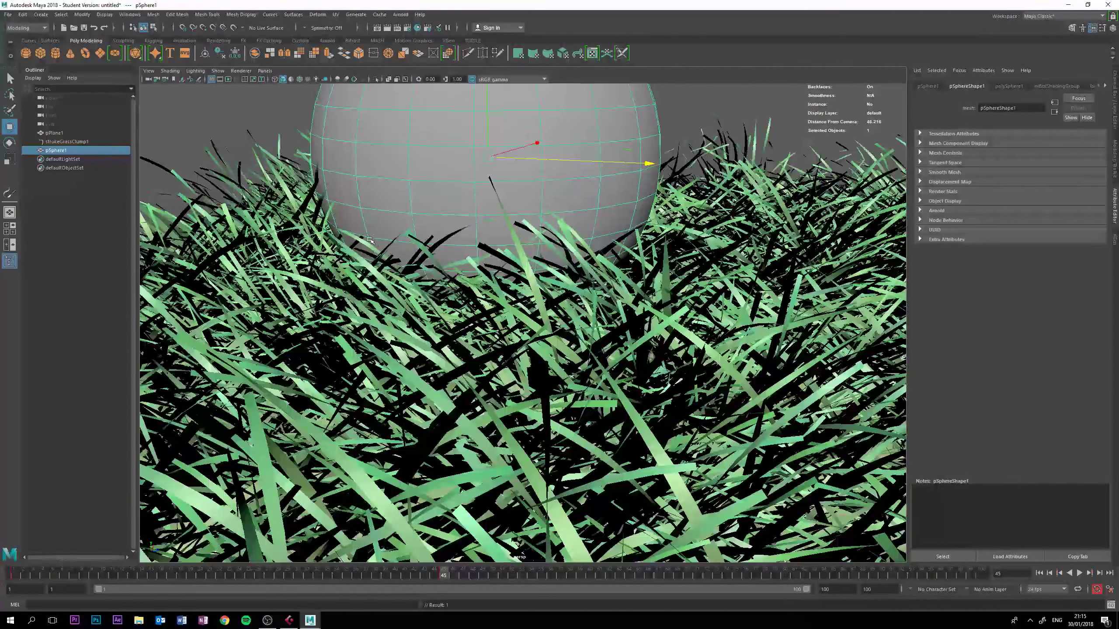
Step: Try moving the sphere slightly along Z, undo the move, and look over the surrounding grass
{"action": "left_click_drag", "start_coordinate": [337, 227], "coordinate": [366, 241], "text": "alt"}
{"action": "key", "text": "ctrl+z"}
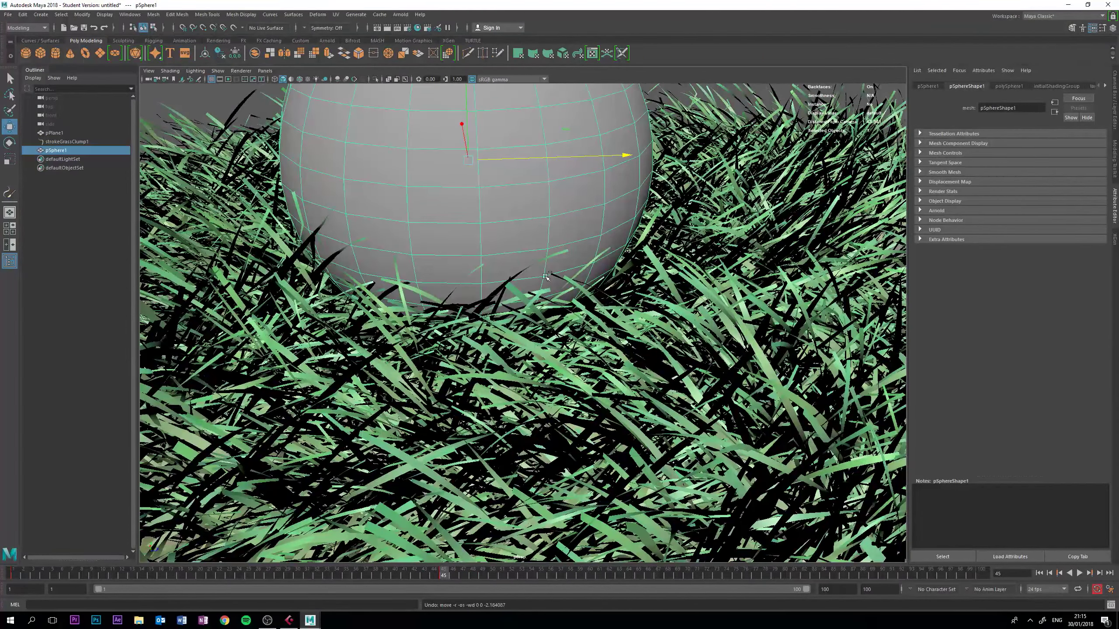
{"action": "scroll", "coordinate": [506, 523], "scroll_direction": "down", "scroll_amount": 5}
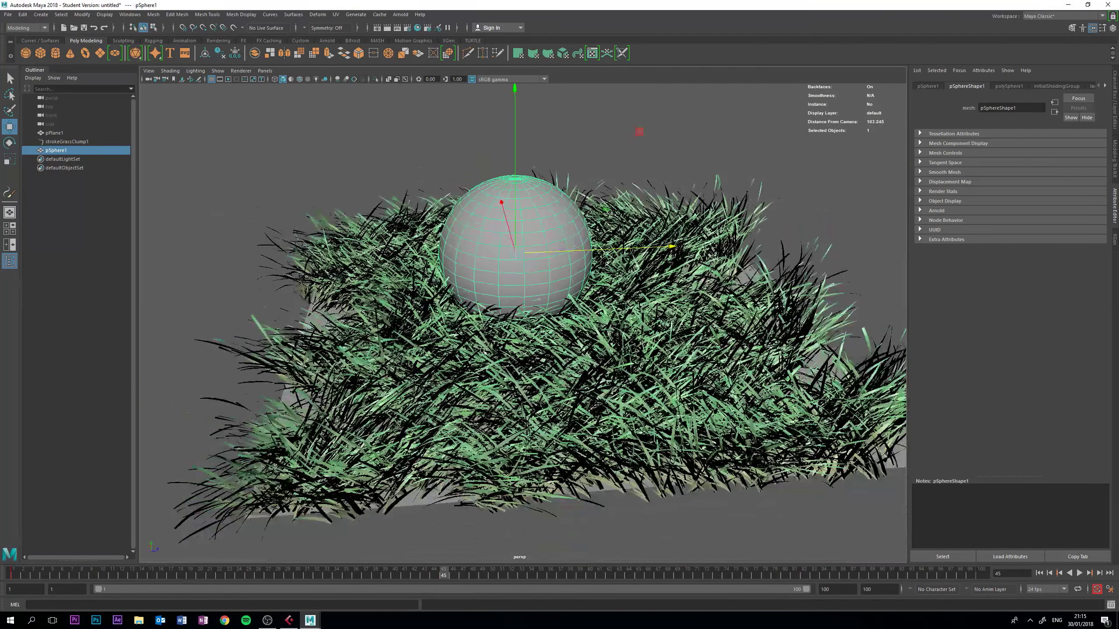
{"action": "left_click_drag", "start_coordinate": [301, 276], "coordinate": [517, 364], "text": "alt"}
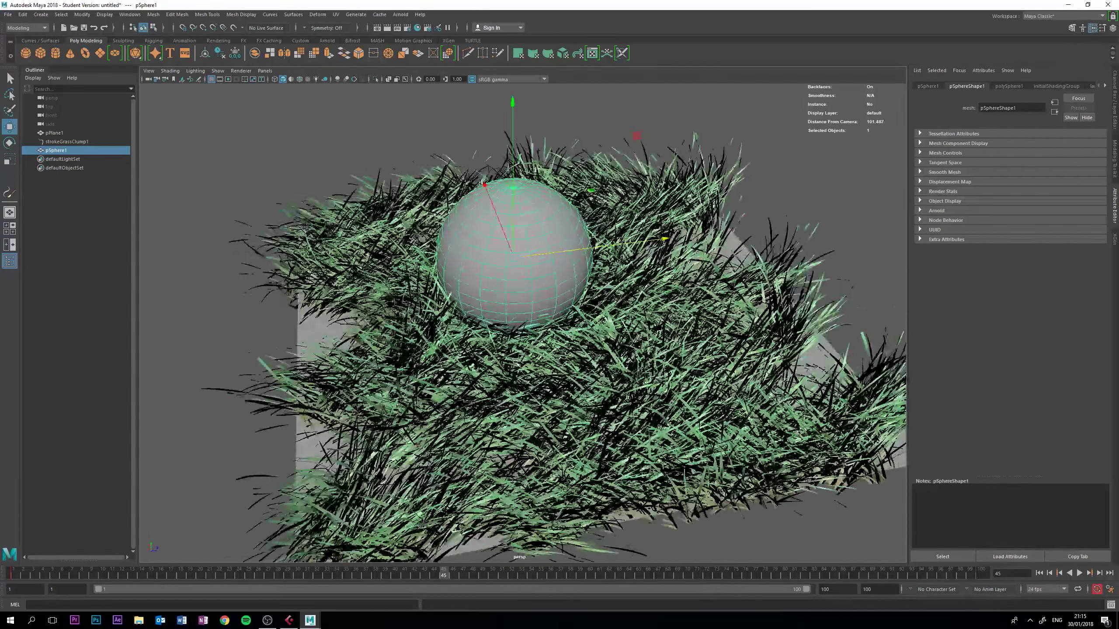
{"action": "left_click_drag", "start_coordinate": [447, 432], "coordinate": [524, 289], "text": "alt"}
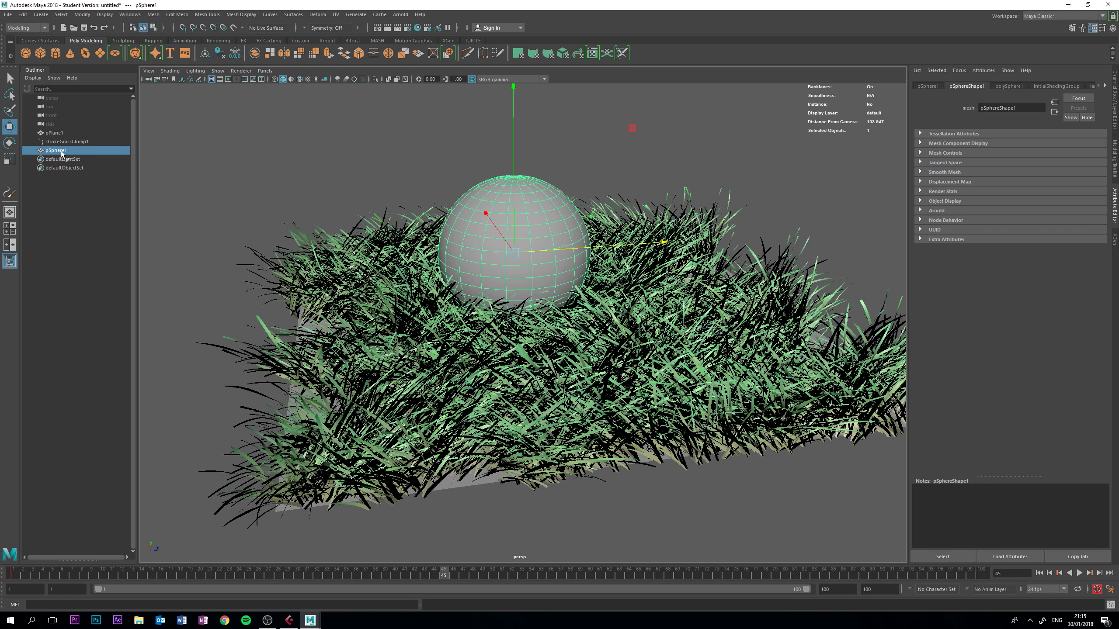
Step: Select the grass stroke together with the sphere and review the available caching commands
{"action": "left_click", "coordinate": [81, 142], "text": "ctrl"}
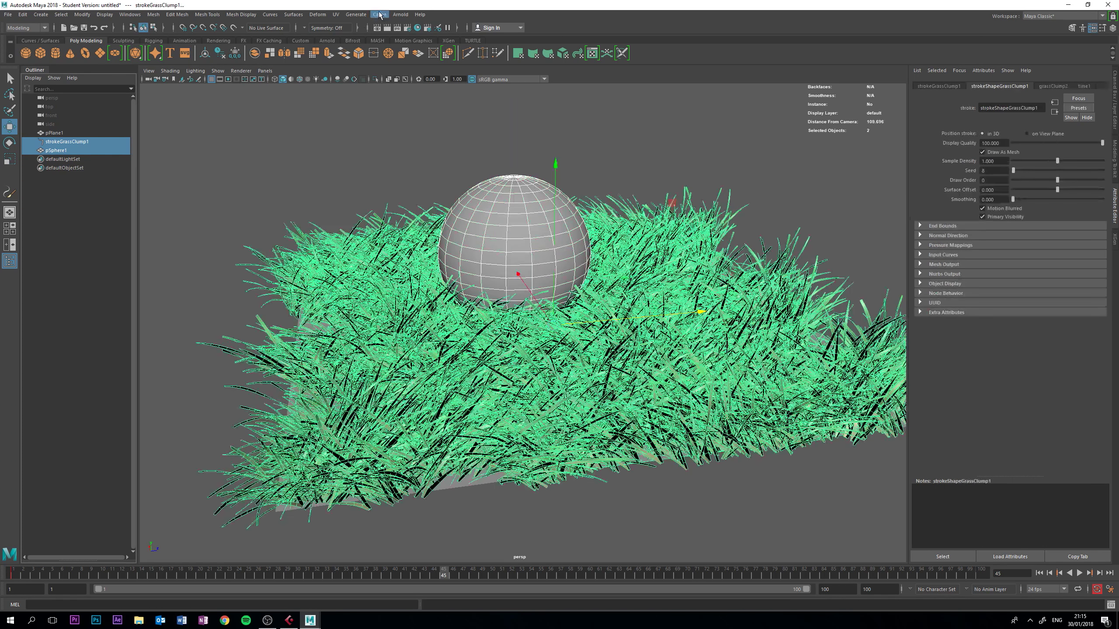
{"action": "left_click", "coordinate": [379, 14]}
{"action": "mouse_move", "coordinate": [436, 30]}
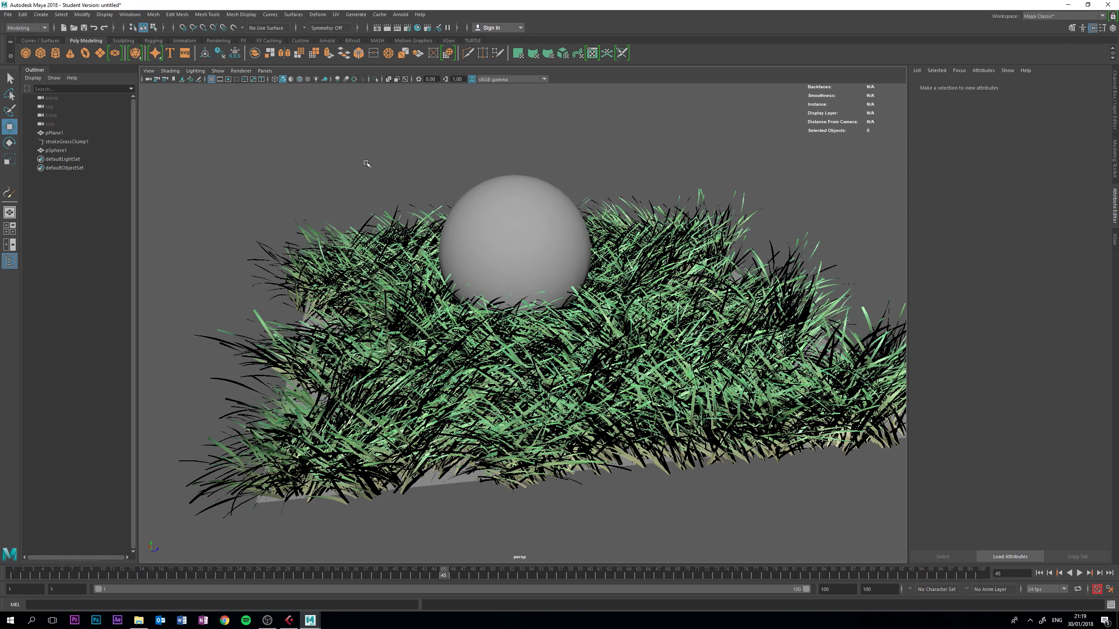
Step: Hide the original sphere together with the Paint Effects grass stroke
{"action": "left_click", "coordinate": [56, 151]}
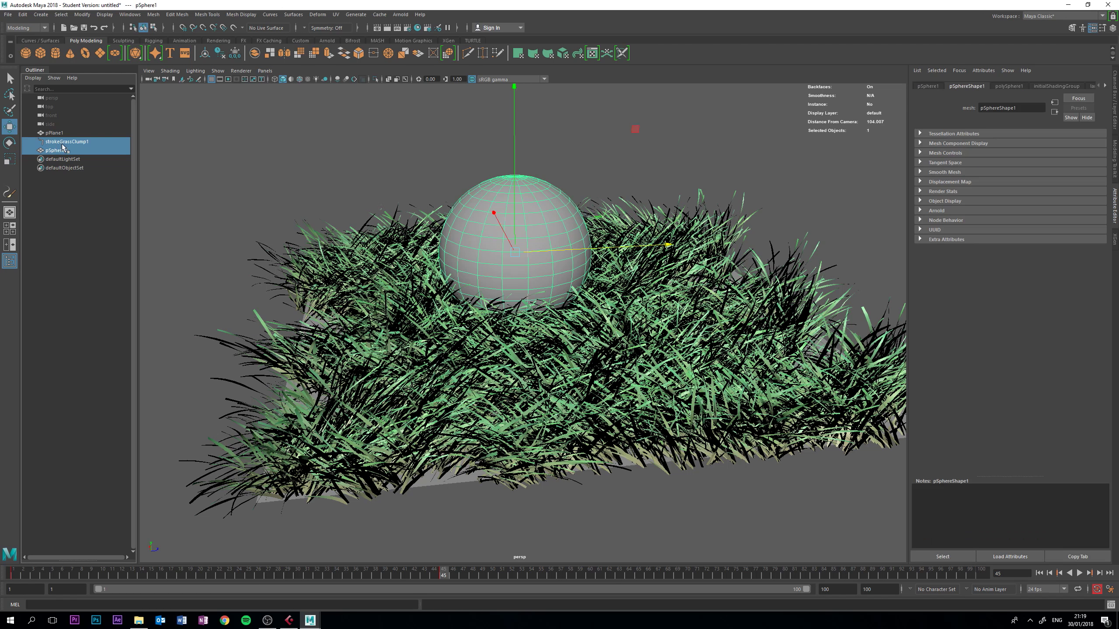
{"action": "left_click", "coordinate": [62, 142], "text": "ctrl"}
{"action": "key", "text": "ctrl+h"}
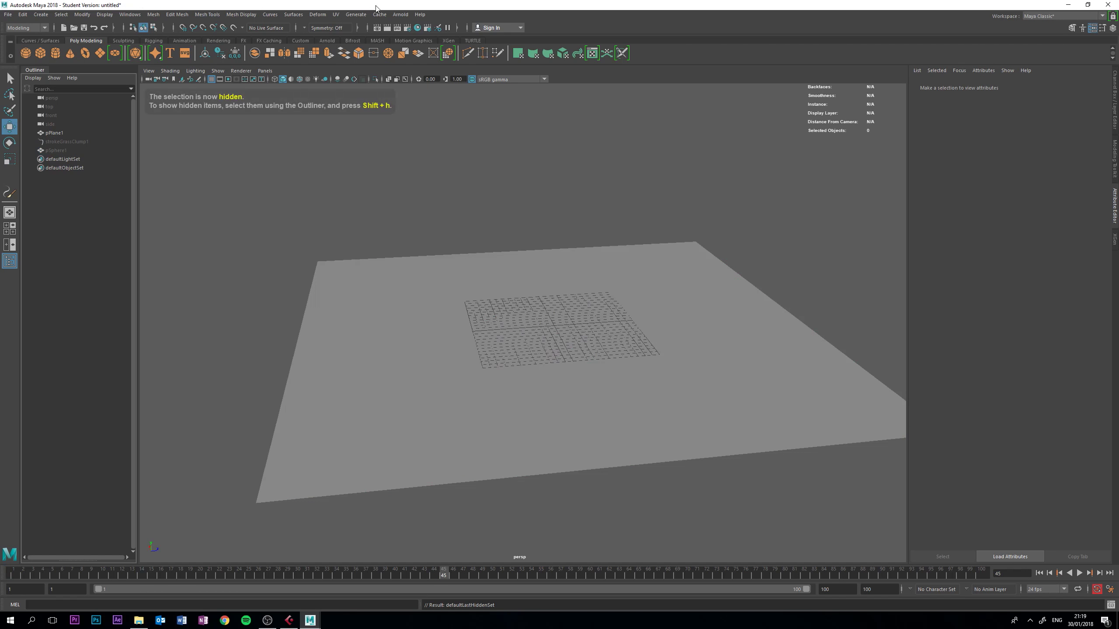
Step: Import the Alembic cache file Grass_1.abc into the scene root
{"action": "left_click", "coordinate": [380, 14]}
{"action": "mouse_move", "coordinate": [397, 30]}
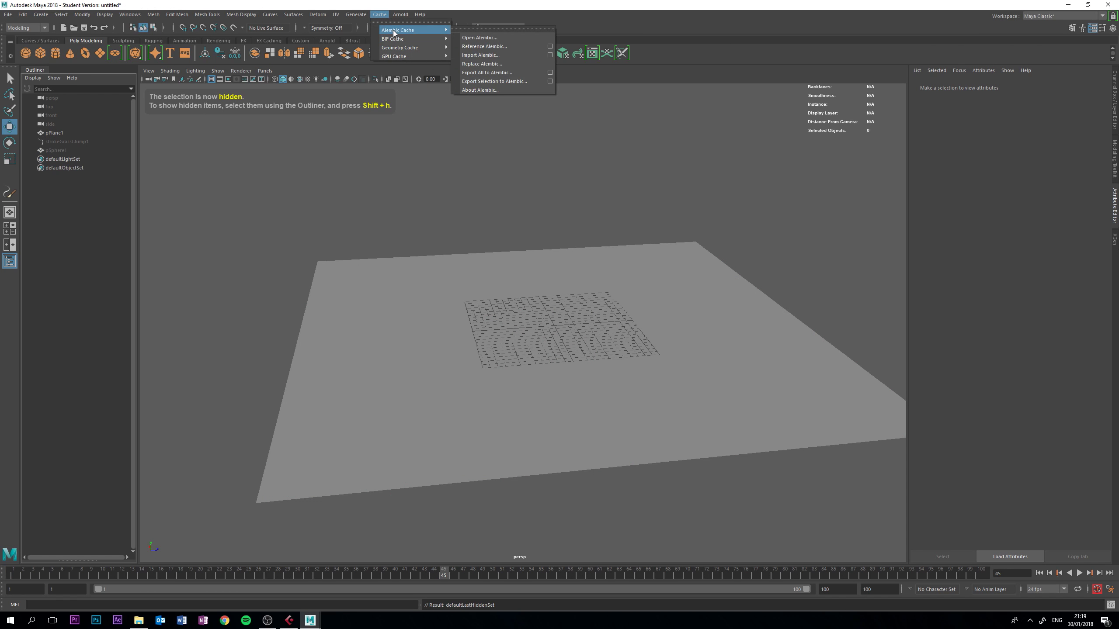
{"action": "left_click", "coordinate": [480, 52]}
{"action": "left_click", "coordinate": [346, 197]}
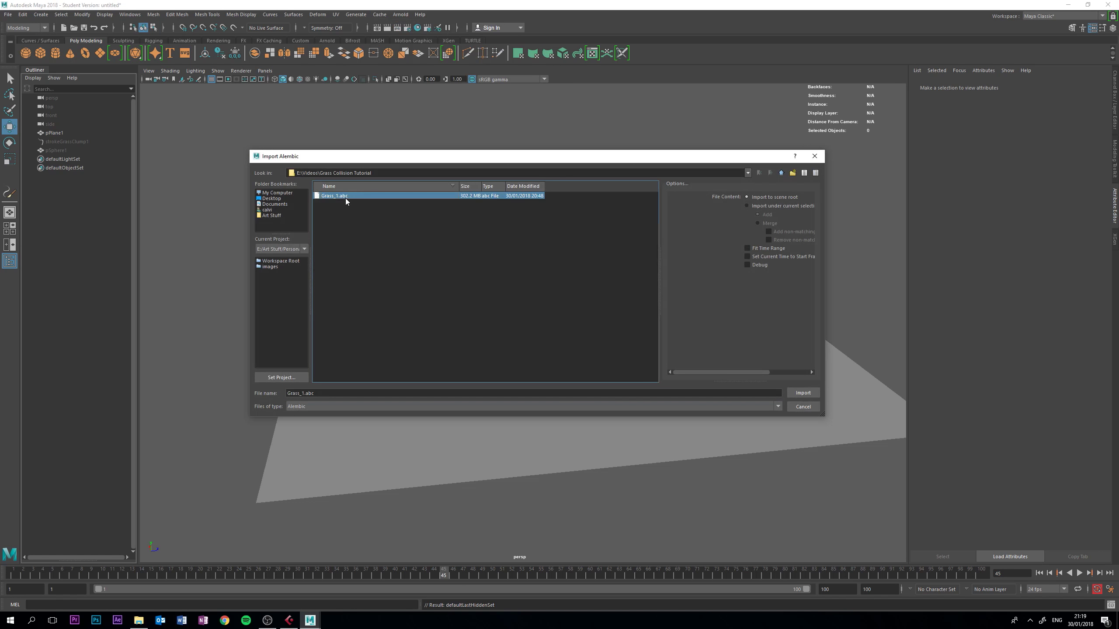
{"action": "left_click", "coordinate": [803, 393]}
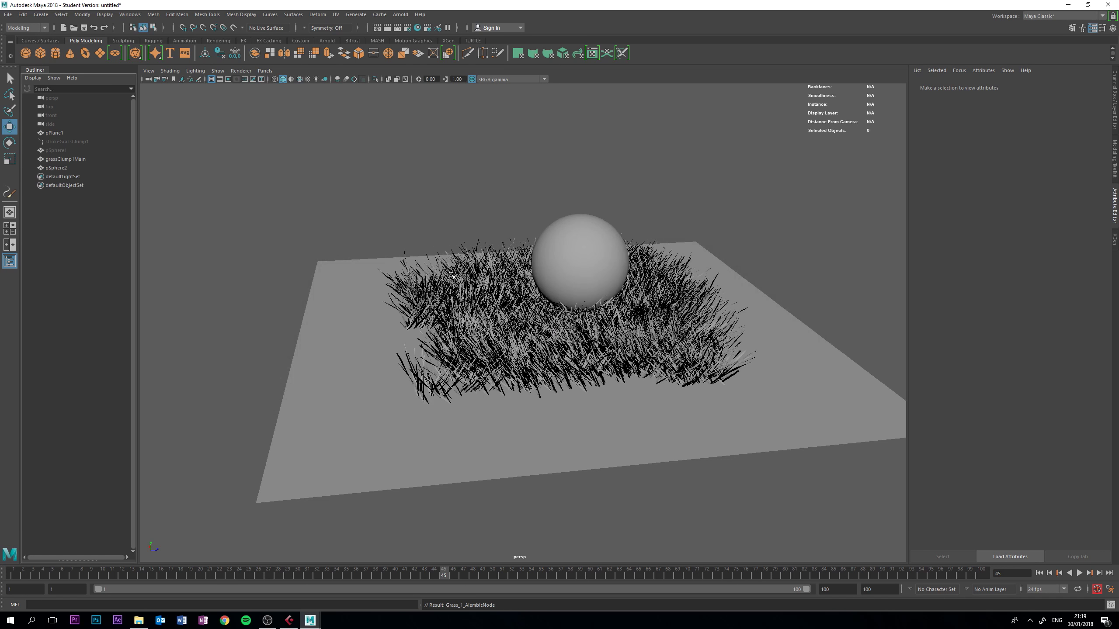
Step: Return the animation to frame 1 and hide the larger original sphere that overlaps the cached one
{"action": "left_click", "coordinate": [1040, 573]}
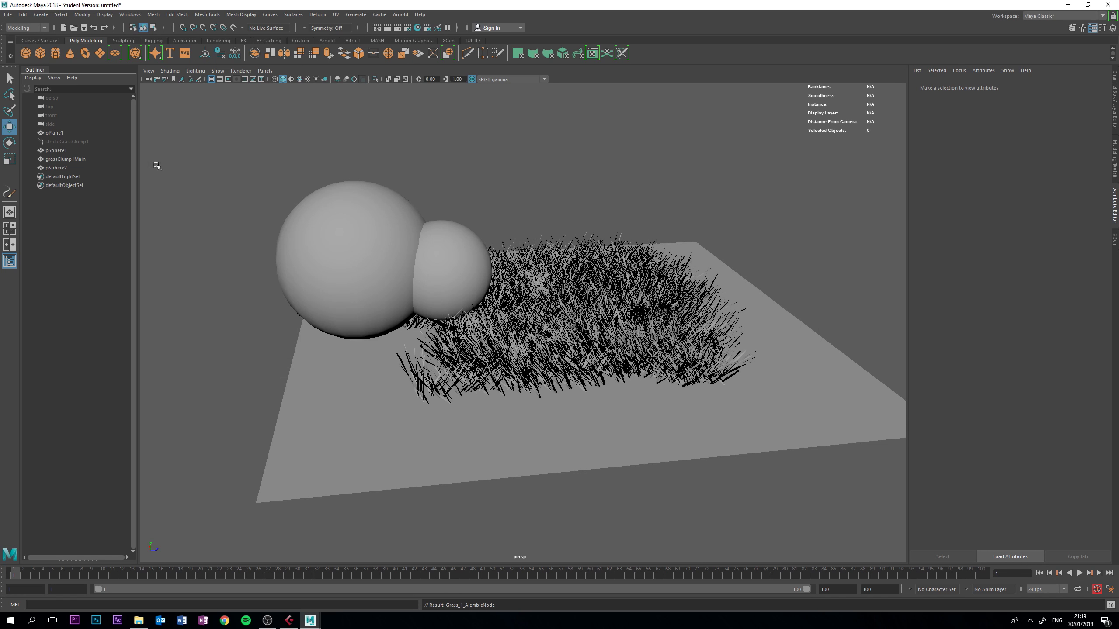
{"action": "left_click", "coordinate": [318, 237]}
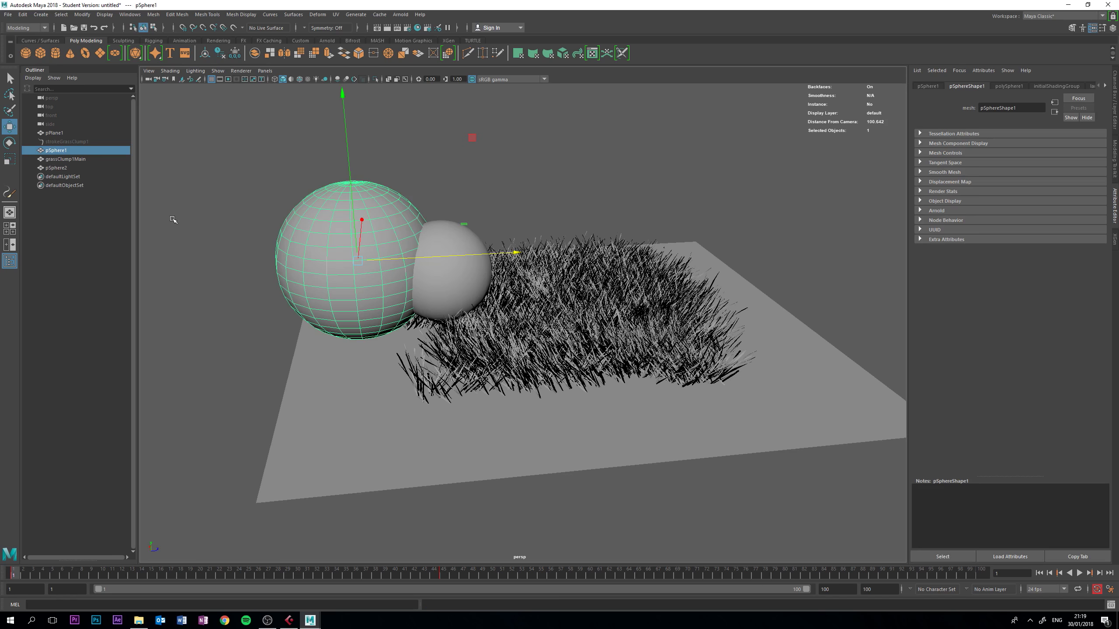
{"action": "key", "text": "ctrl+h"}
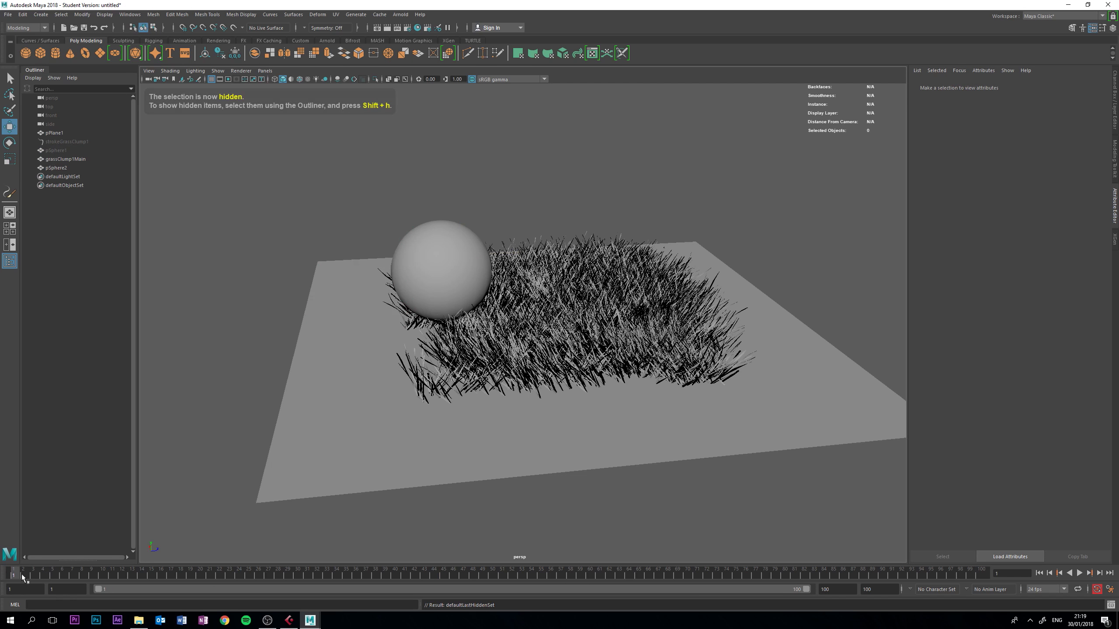
Step: Scrub and play the cached animation, examining up close how the grass reacts to the rolling sphere
{"action": "left_click_drag", "start_coordinate": [22, 577], "coordinate": [690, 589]}
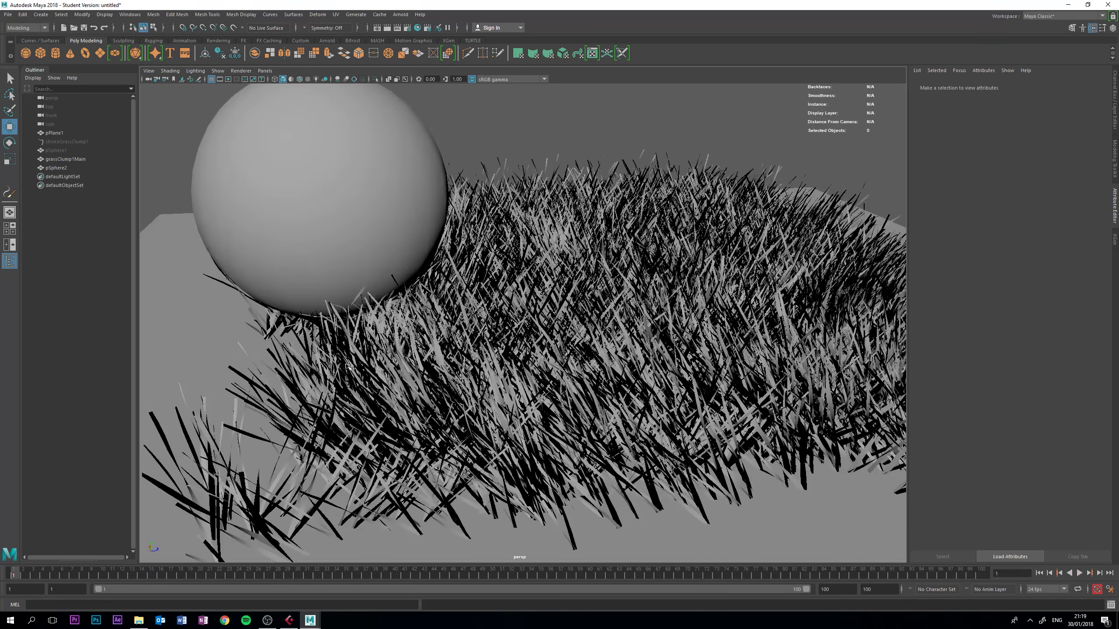
{"action": "scroll", "coordinate": [439, 376], "scroll_direction": "up", "scroll_amount": 5}
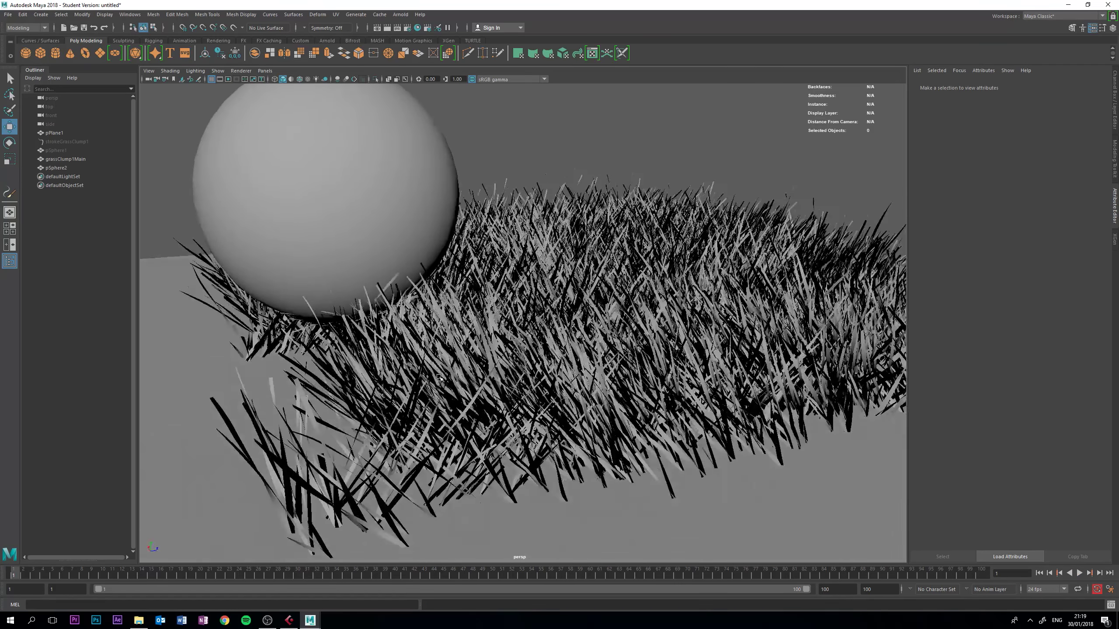
{"action": "left_click", "coordinate": [1078, 573]}
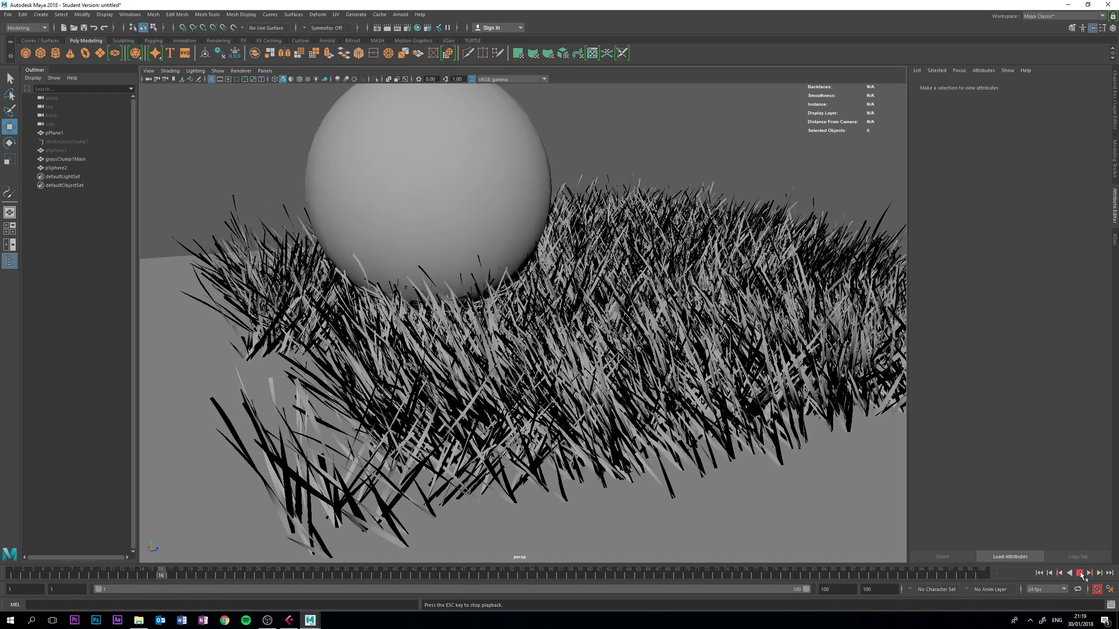
{"action": "left_click", "coordinate": [1080, 573]}
{"action": "scroll", "coordinate": [570, 409], "scroll_direction": "down", "scroll_amount": 5}
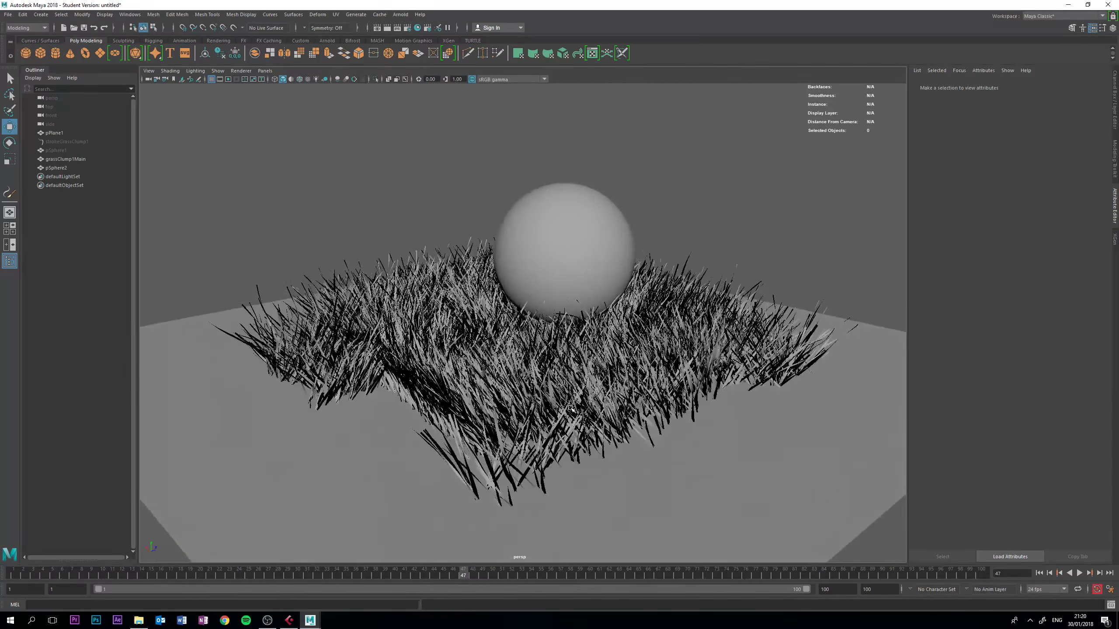
Step: Select the imported grass mesh and assign it a new Arnold aiStandardSurface material
{"action": "left_click_drag", "start_coordinate": [570, 409], "coordinate": [502, 401], "text": "alt"}
{"action": "left_click", "coordinate": [502, 402]}
{"action": "right_click_drag", "start_coordinate": [449, 339], "coordinate": [464, 561]}
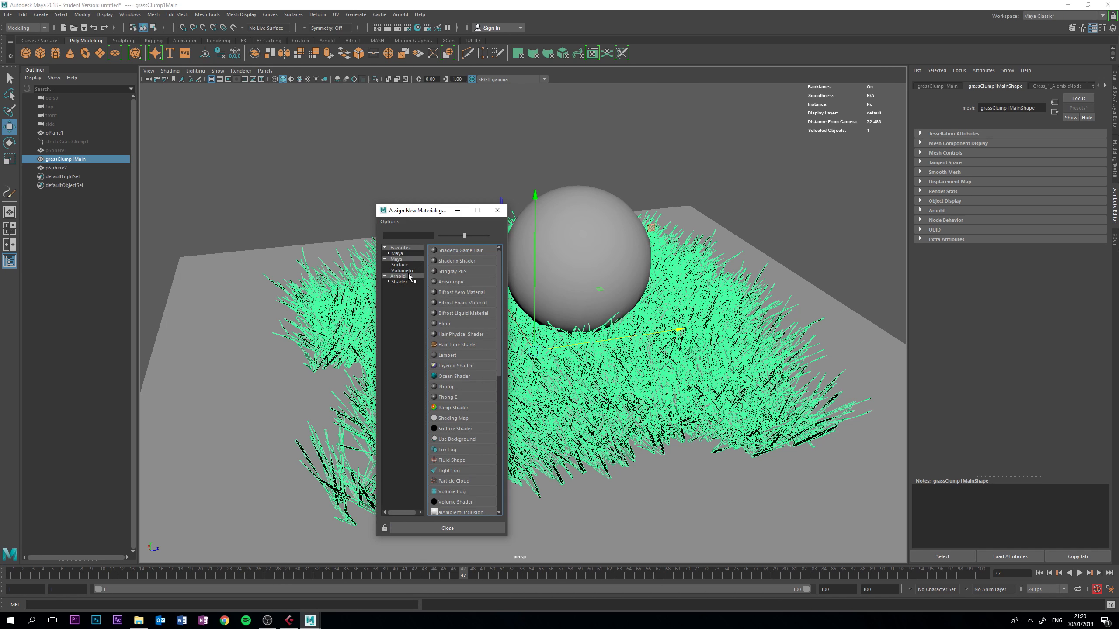
{"action": "key", "text": "alt+Tab"}
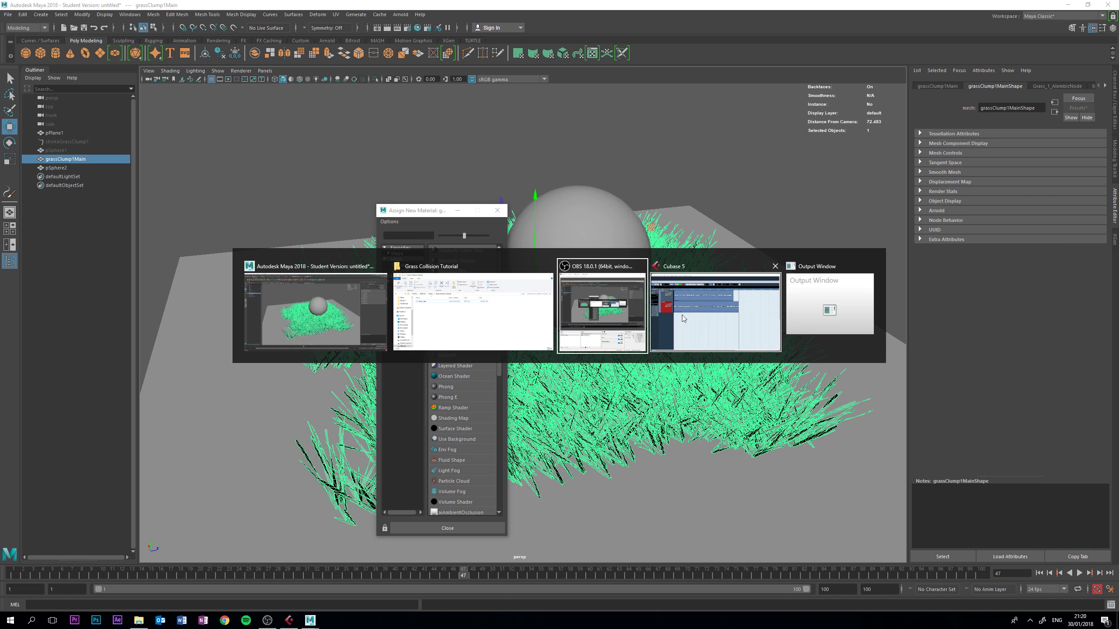
{"action": "left_click", "coordinate": [305, 321]}
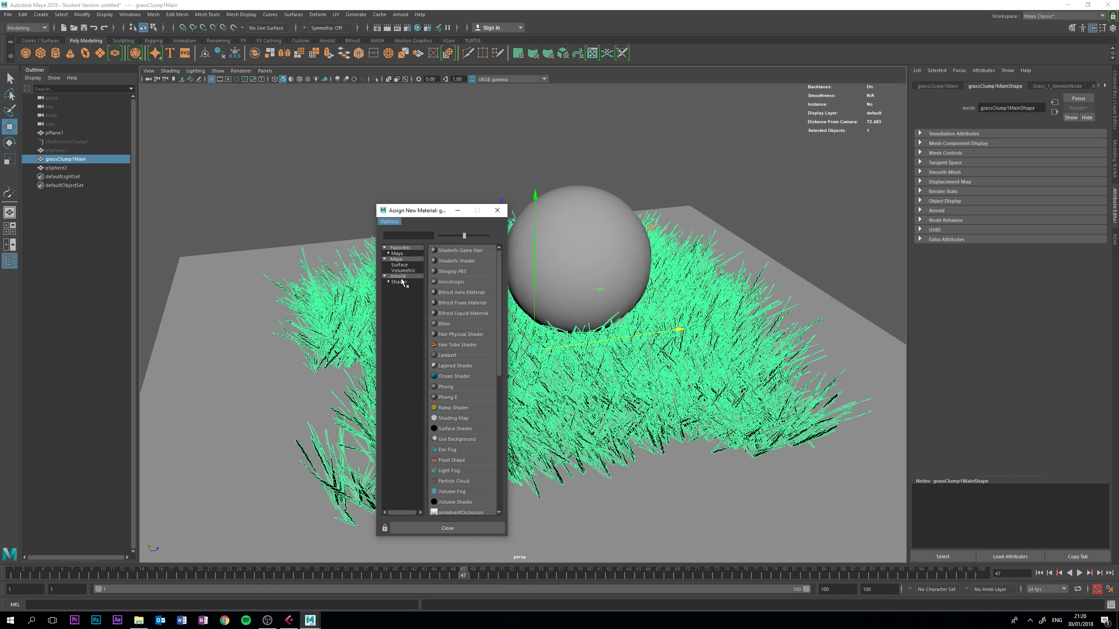
{"action": "left_click", "coordinate": [399, 277]}
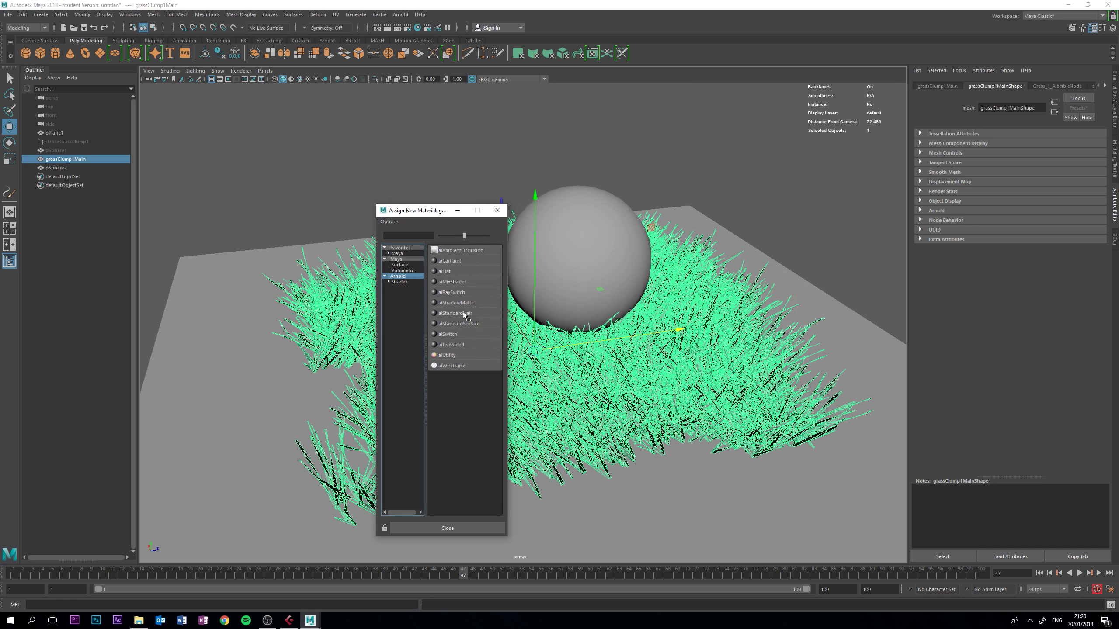
{"action": "left_click", "coordinate": [459, 324]}
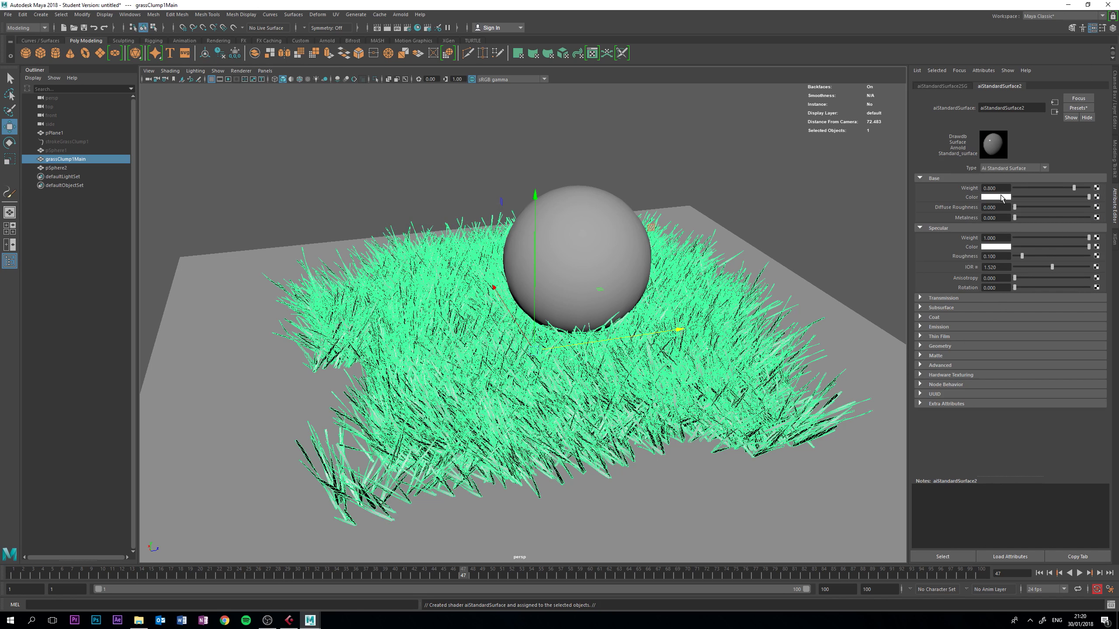
Step: Set the grass material's base color to a yellow-green with a hue of about 92
{"action": "left_click", "coordinate": [1000, 198]}
{"action": "left_click", "coordinate": [997, 198]}
{"action": "left_click_drag", "start_coordinate": [977, 222], "coordinate": [1010, 247]}
{"action": "left_click", "coordinate": [965, 223]}
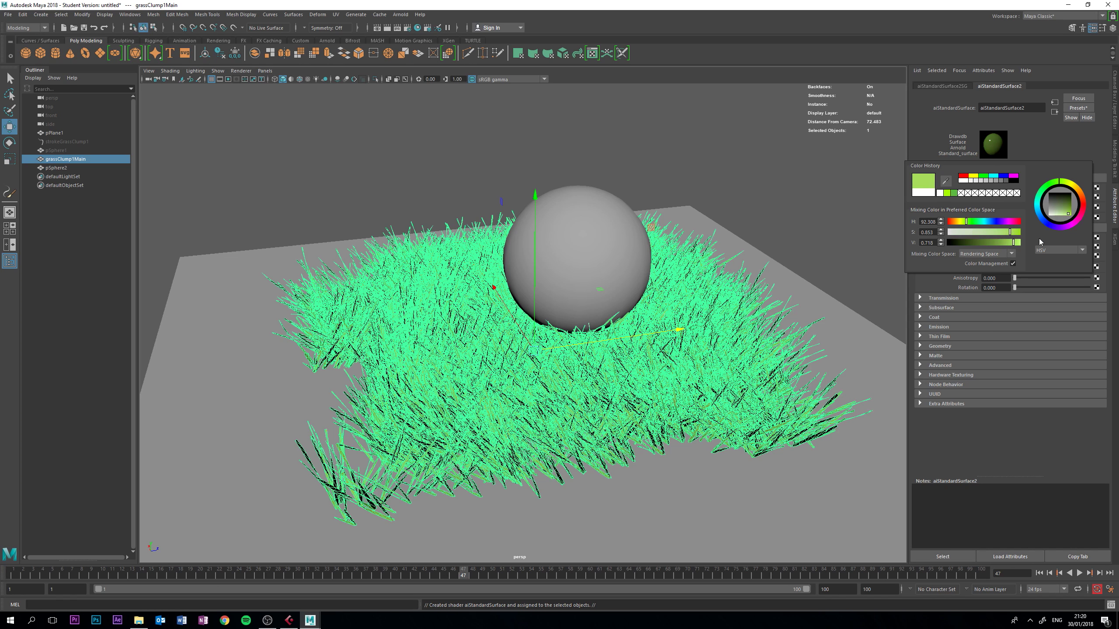
Step: Set the grass material's transmission weight to 0.372 and its transmission color to bright green with hue about 104 and saturation 0.929
{"action": "left_click", "coordinate": [920, 298]}
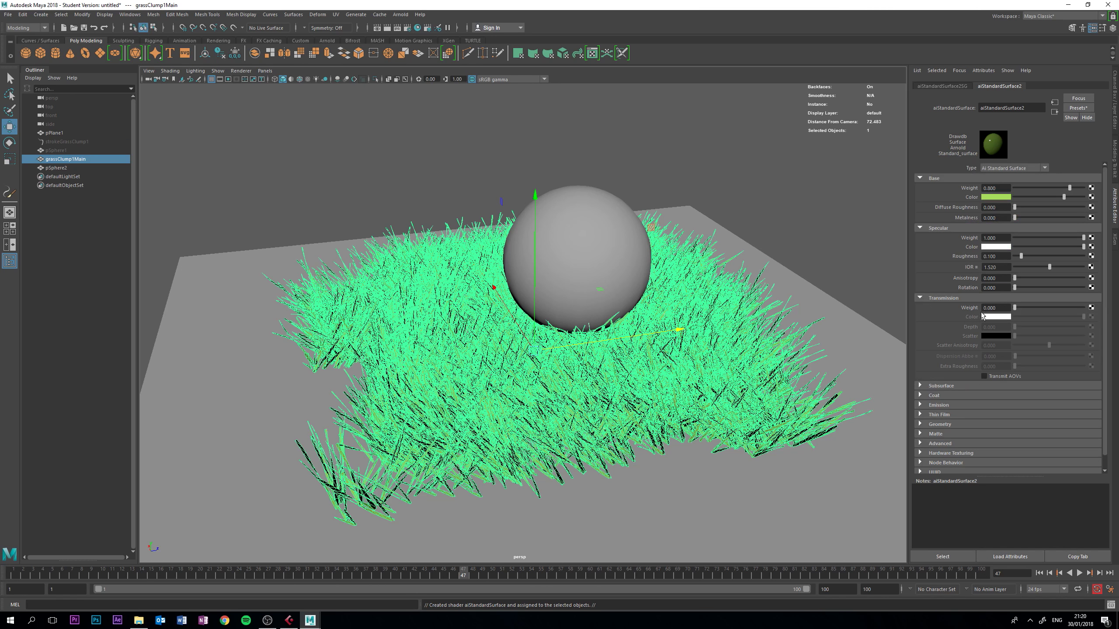
{"action": "mouse_move", "coordinate": [1025, 308]}
{"action": "left_mouse_down"}
{"action": "mouse_move", "coordinate": [1053, 308]}
{"action": "mouse_move", "coordinate": [1040, 308]}
{"action": "left_mouse_up"}
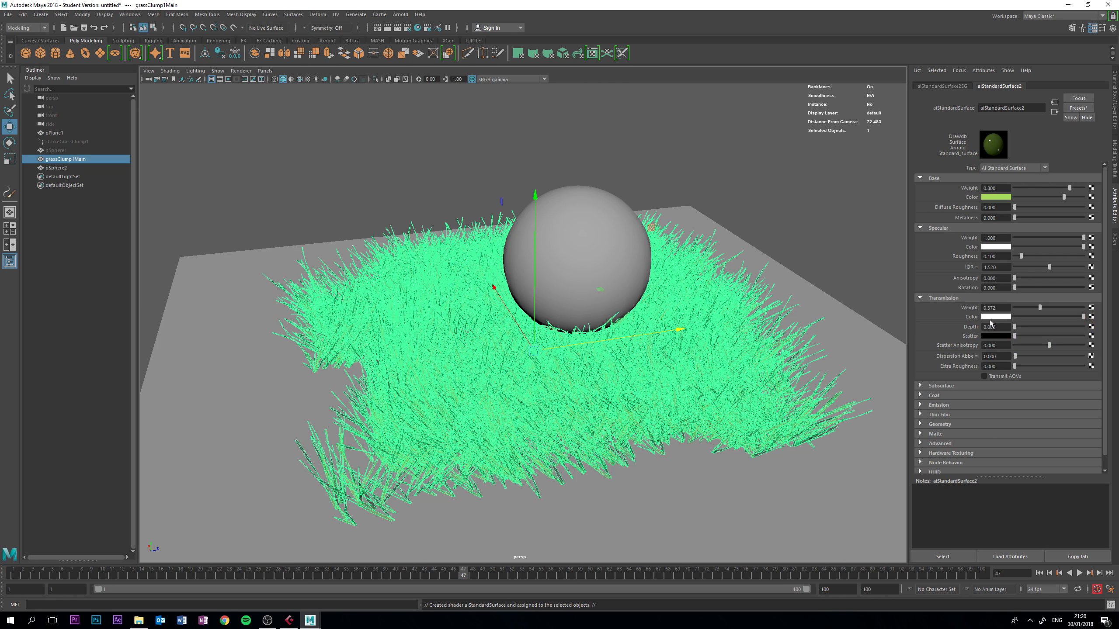
{"action": "left_click", "coordinate": [968, 339]}
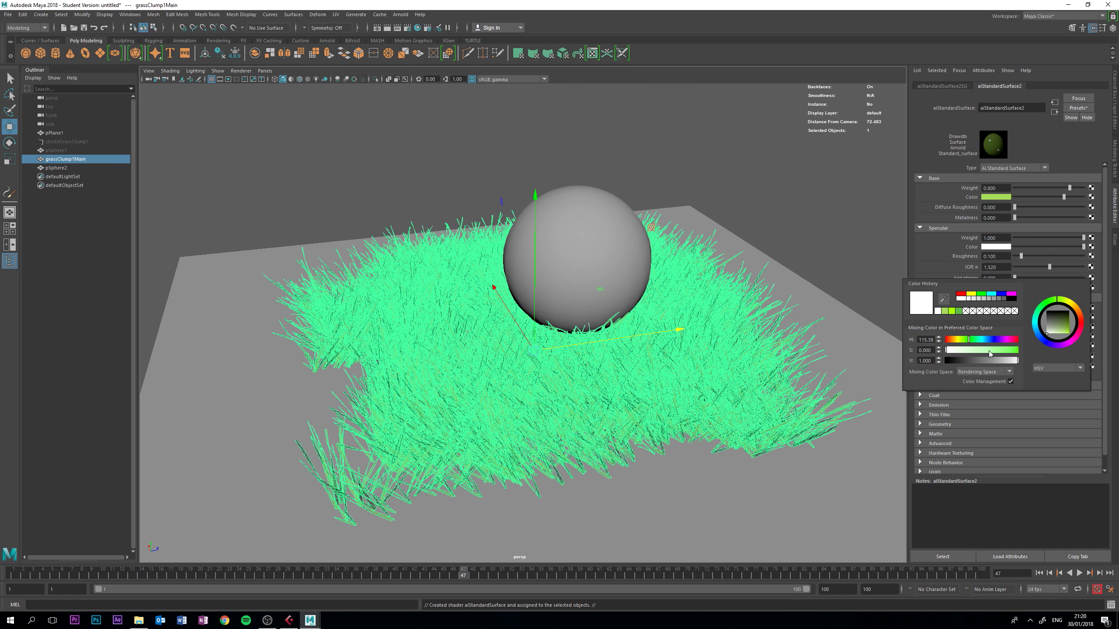
{"action": "left_click_drag", "start_coordinate": [987, 351], "coordinate": [1031, 353]}
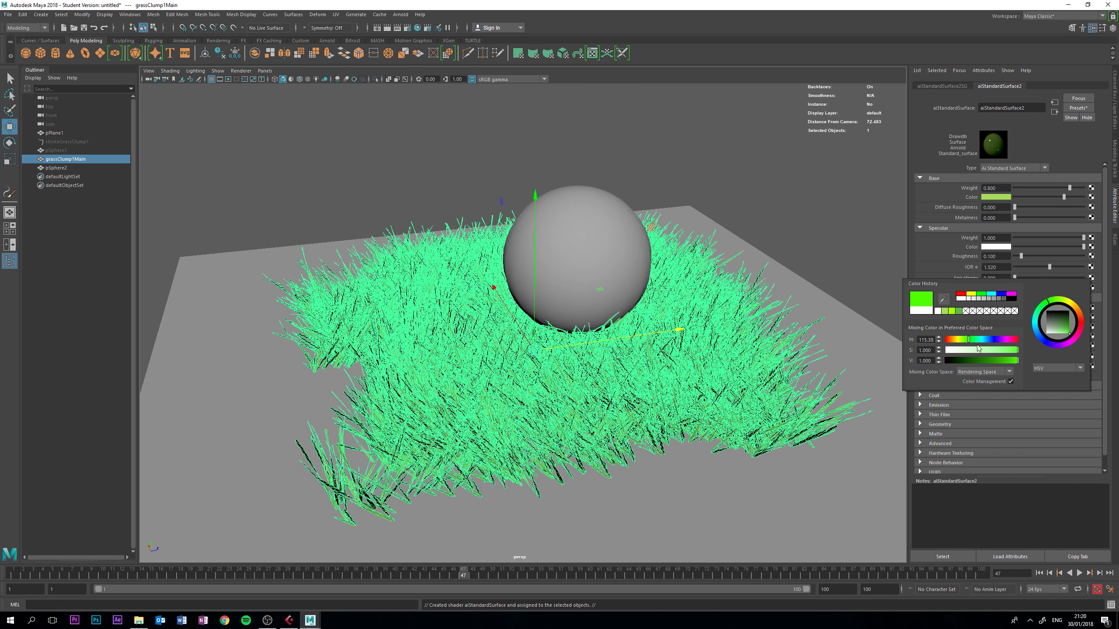
{"action": "left_click", "coordinate": [1014, 351]}
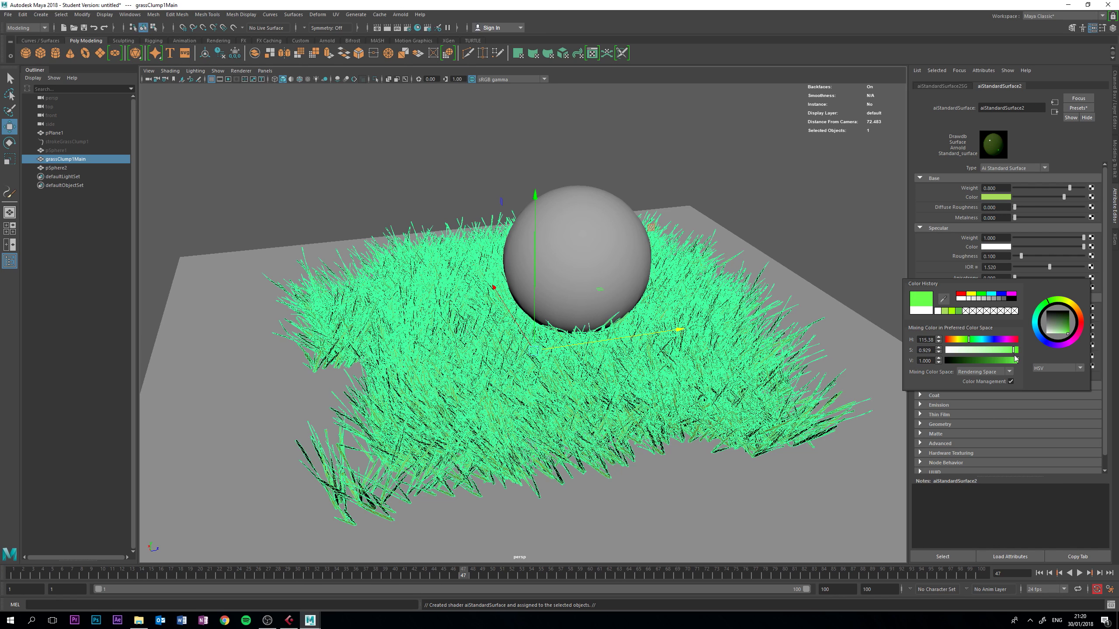
{"action": "left_click", "coordinate": [969, 340]}
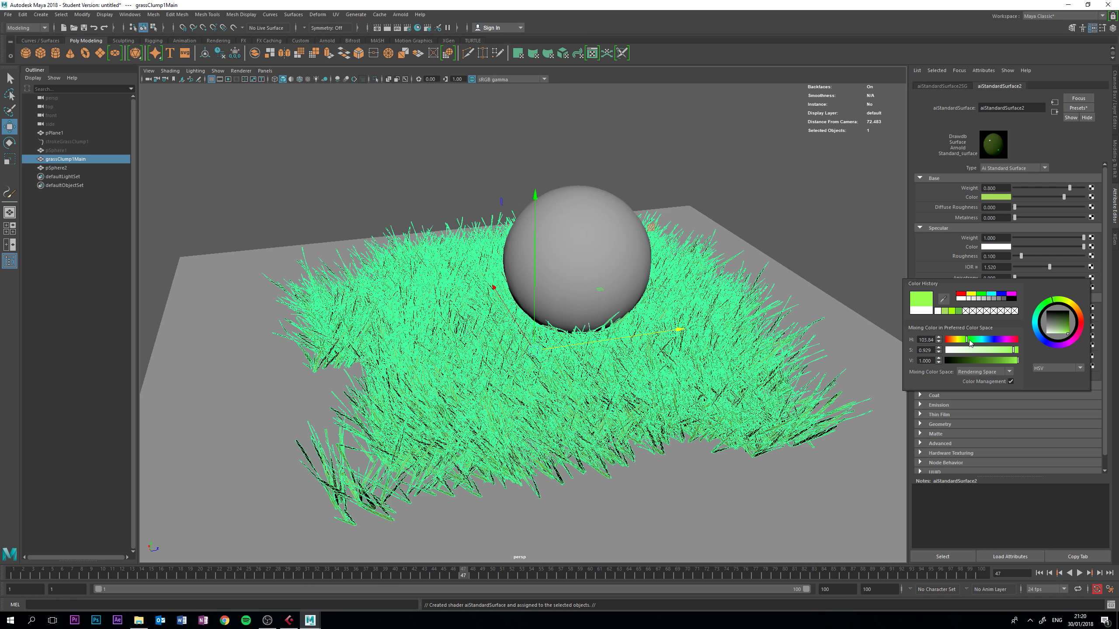
{"action": "left_click", "coordinate": [1015, 362]}
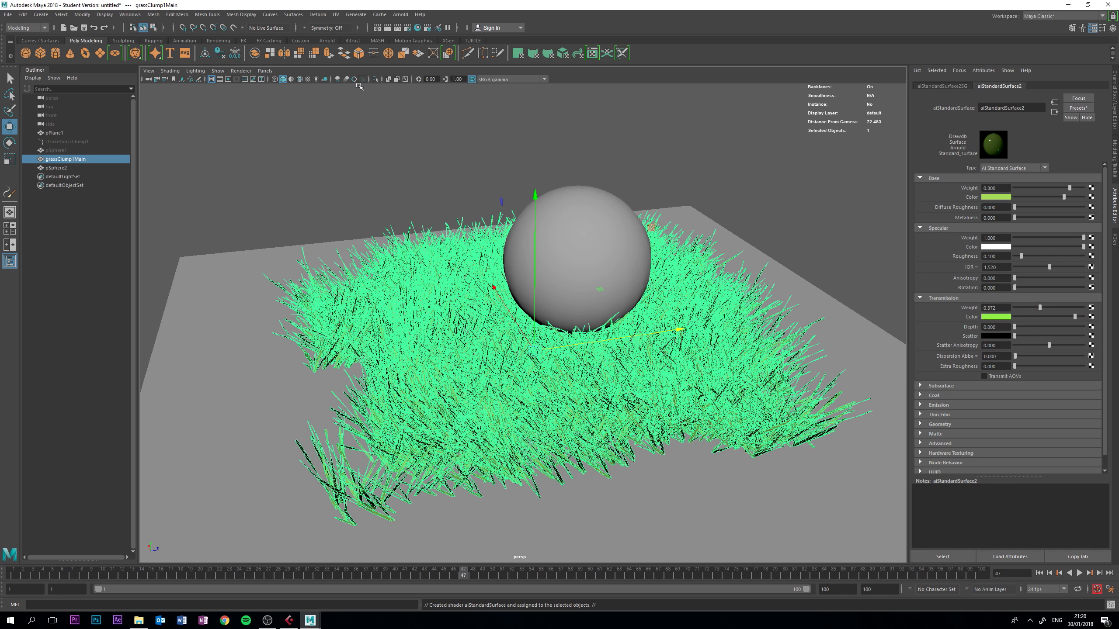
Step: Open the Arnold RenderView, place it clear of the sphere in the viewport, and start a render of the perspective view
{"action": "left_click", "coordinate": [400, 14]}
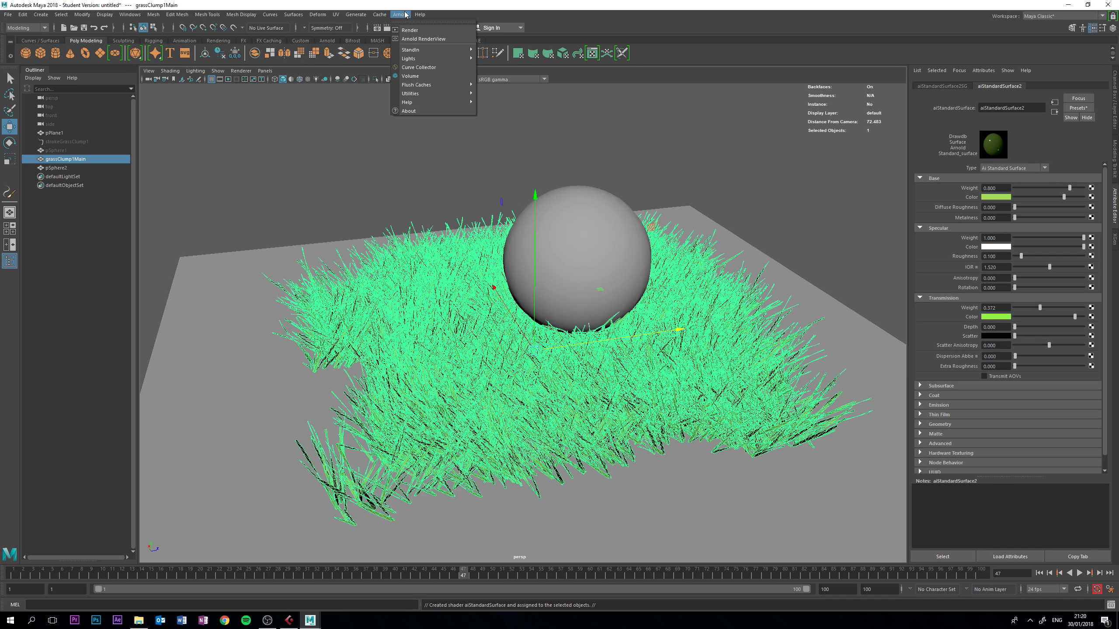
{"action": "left_click", "coordinate": [414, 40]}
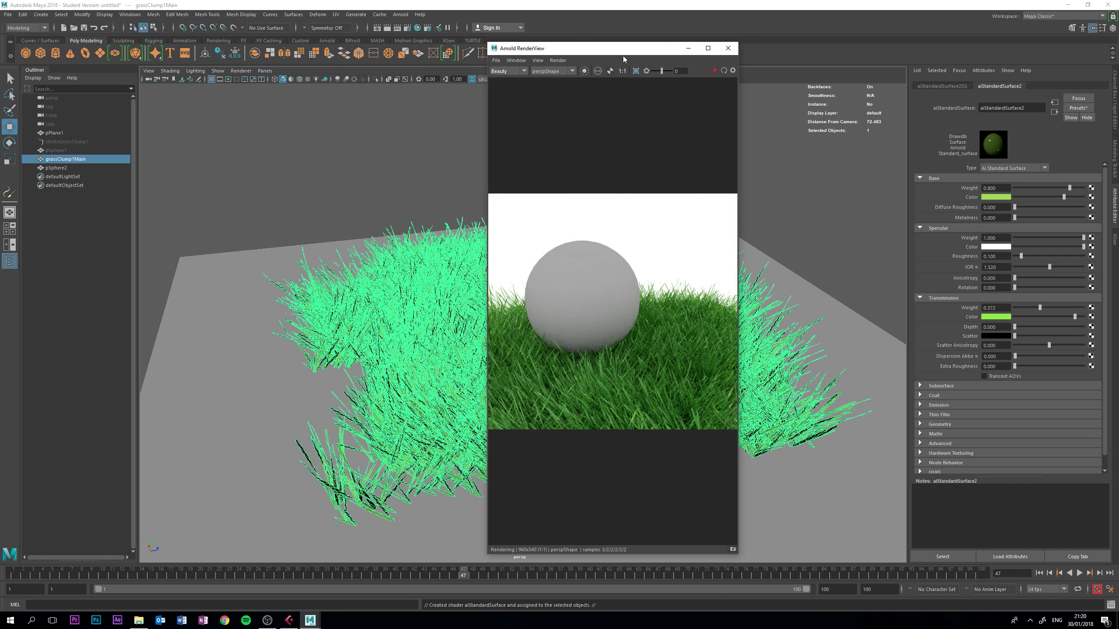
{"action": "left_click_drag", "start_coordinate": [552, 49], "coordinate": [270, 42]}
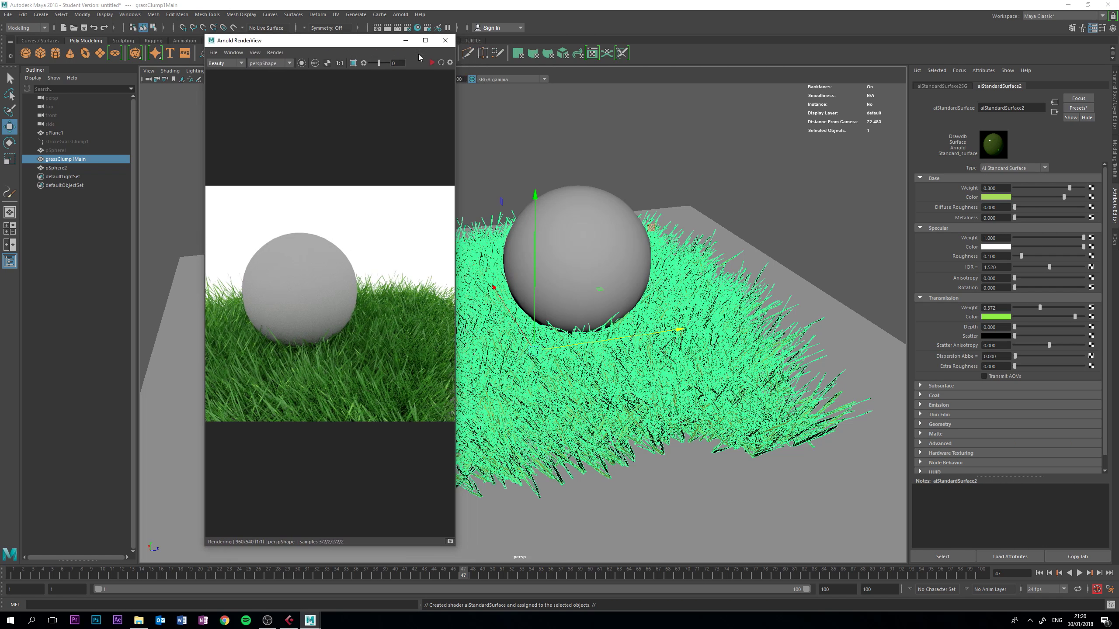
{"action": "left_click", "coordinate": [432, 62]}
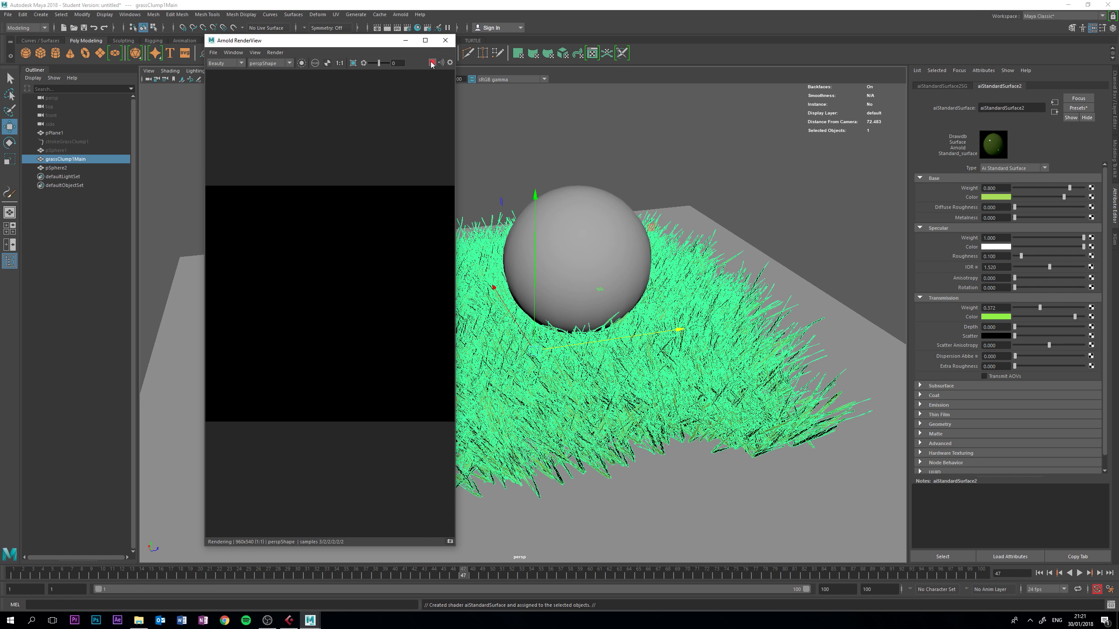
Step: Add an Arnold Skydome Light to the scene and render the view again
{"action": "left_click", "coordinate": [400, 14]}
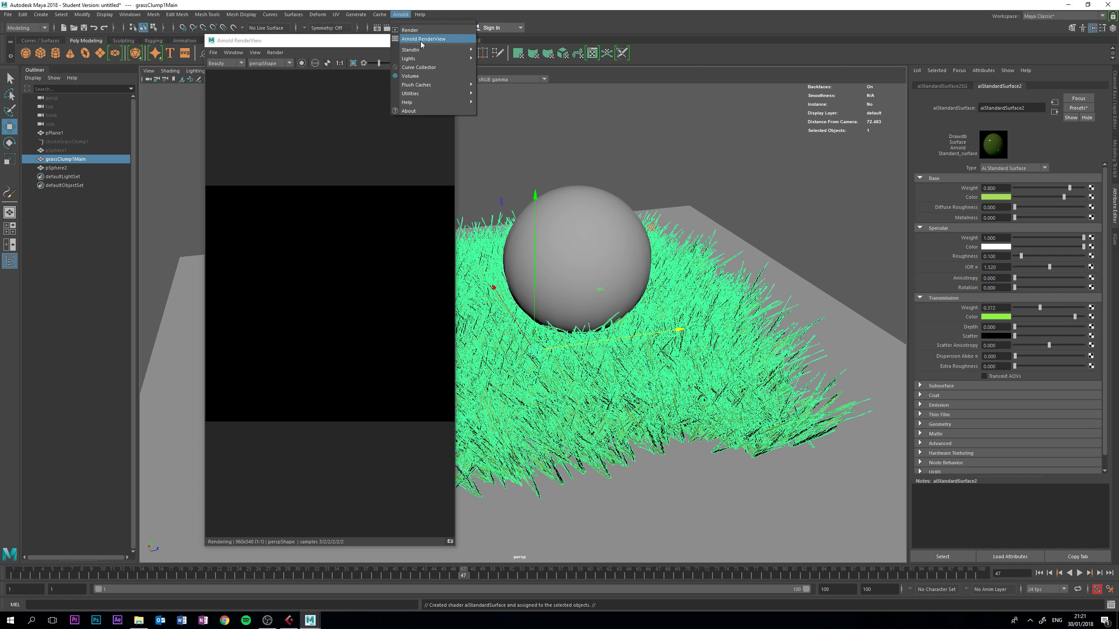
{"action": "mouse_move", "coordinate": [424, 59]}
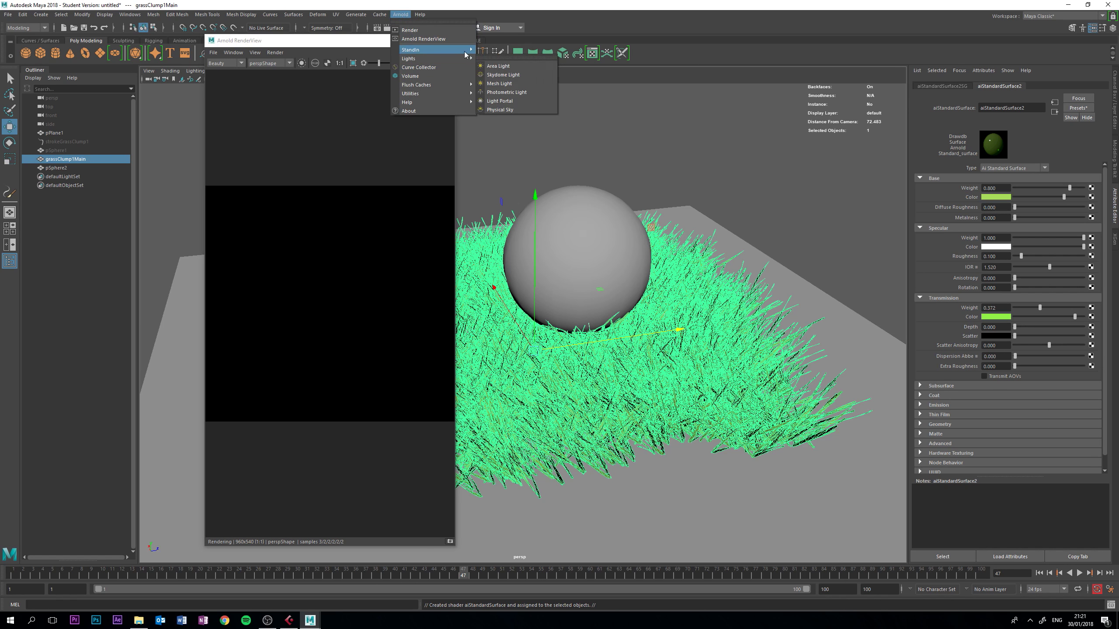
{"action": "left_click", "coordinate": [503, 75]}
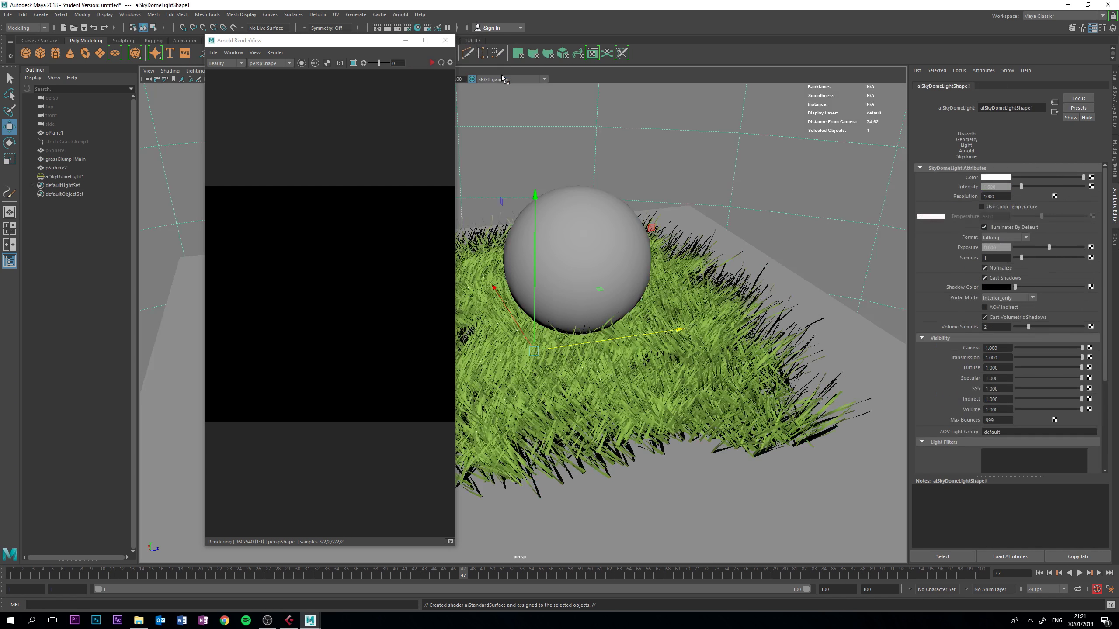
{"action": "left_click", "coordinate": [432, 63]}
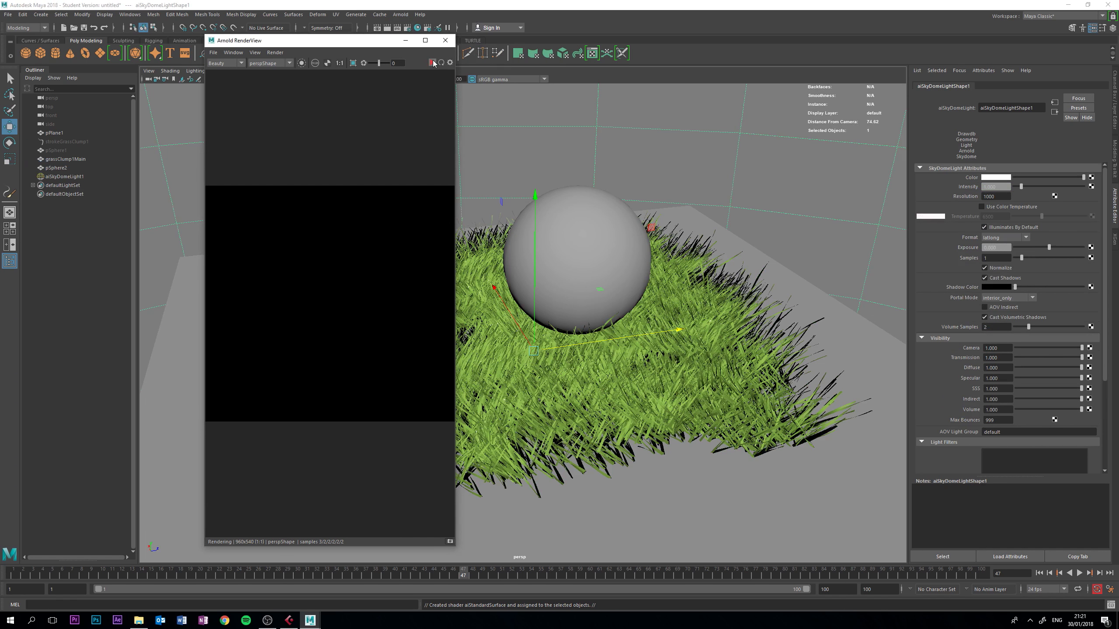